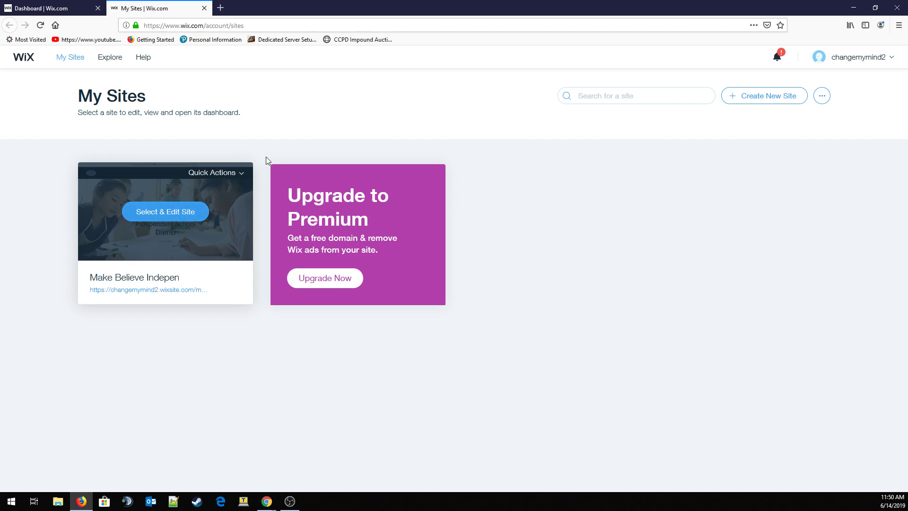
Step: Start a new site in the Blog category and choose to have Wix ADI create it
mouse_move(152, 235)
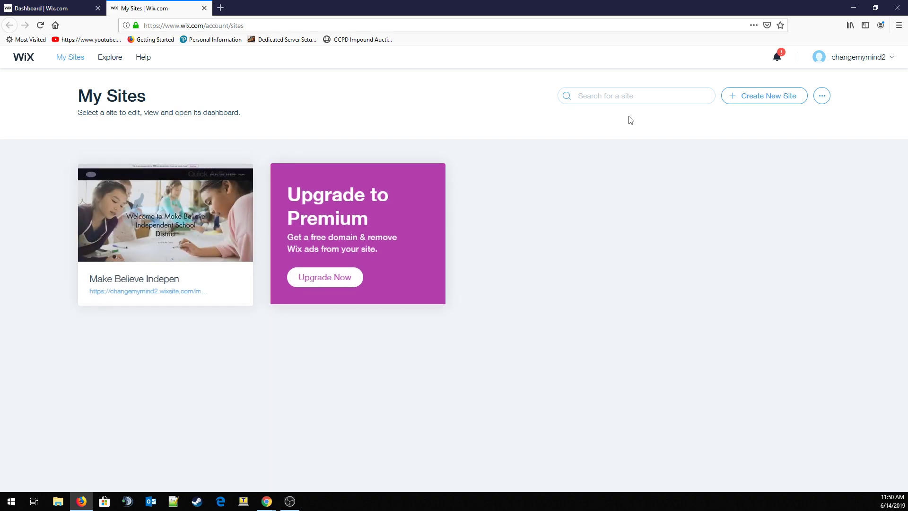
click(772, 99)
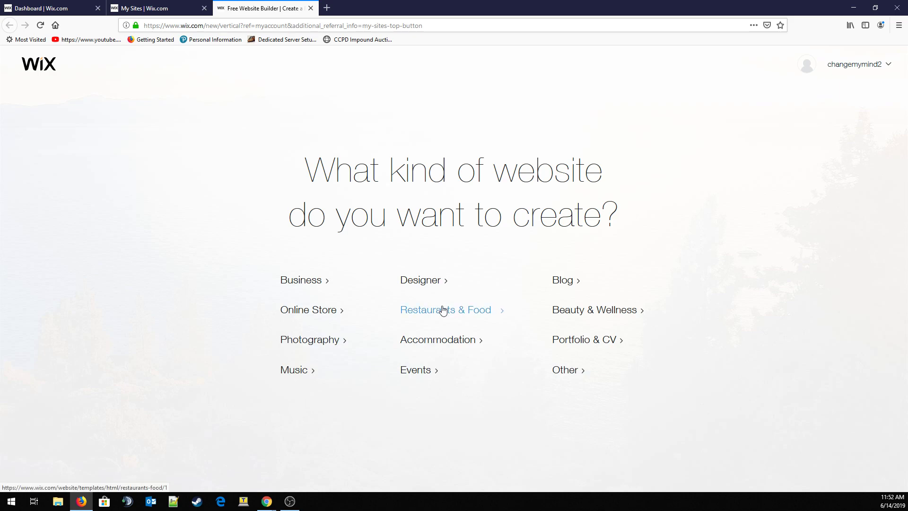
click(558, 283)
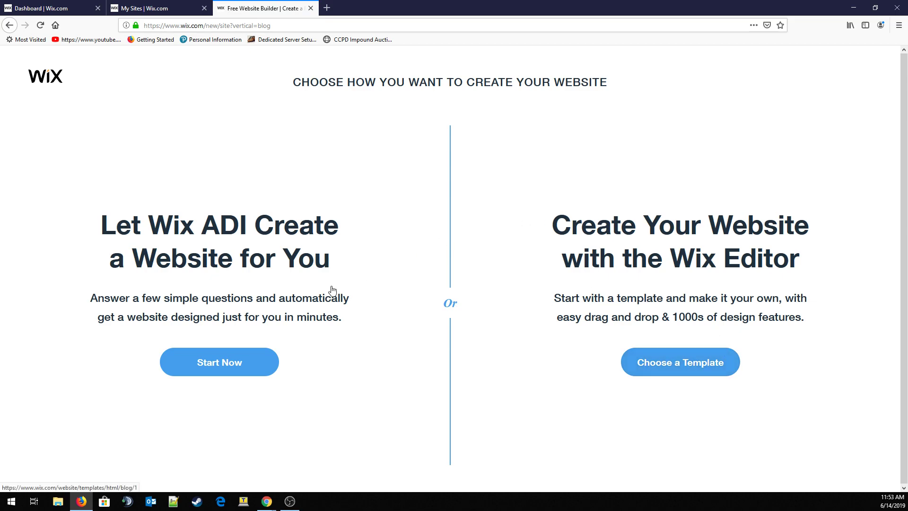
click(224, 371)
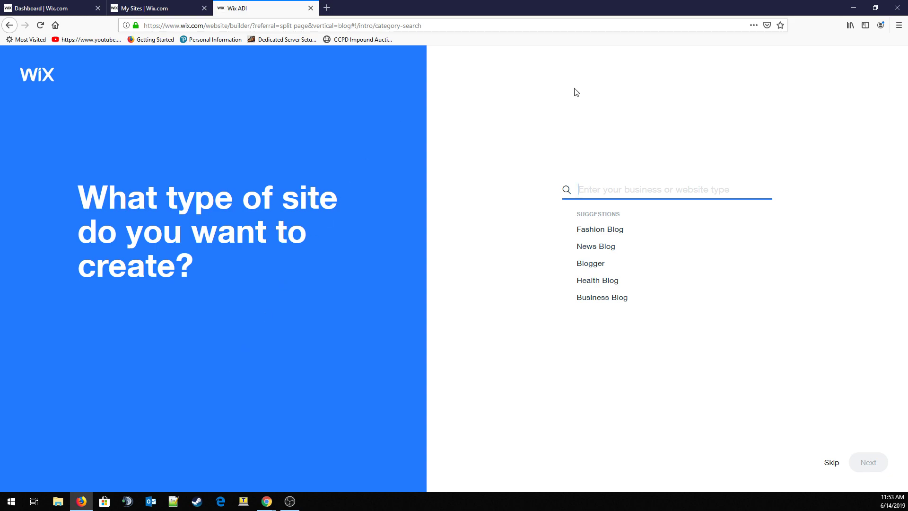
Step: Set the site type to Business Blog and continue
click(621, 188)
click(610, 301)
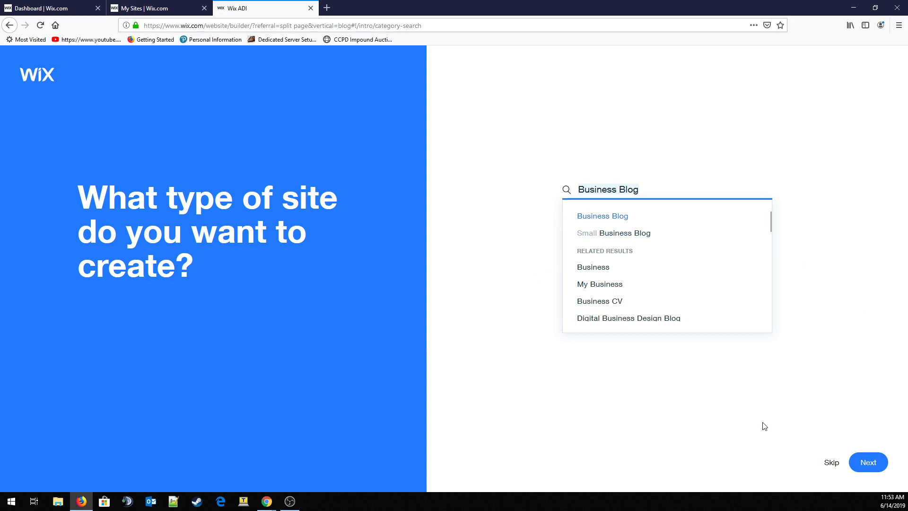
click(879, 468)
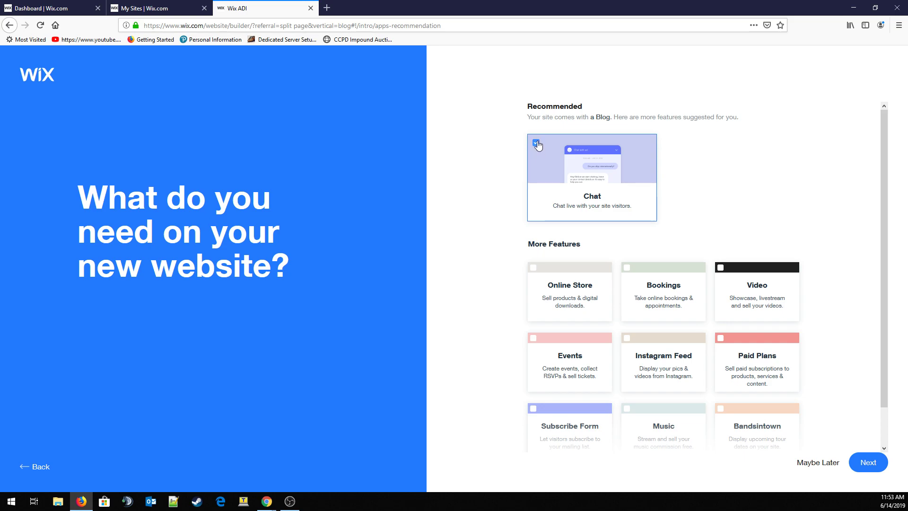
Step: Deselect the recommended Chat feature and continue without adding any other features
click(573, 168)
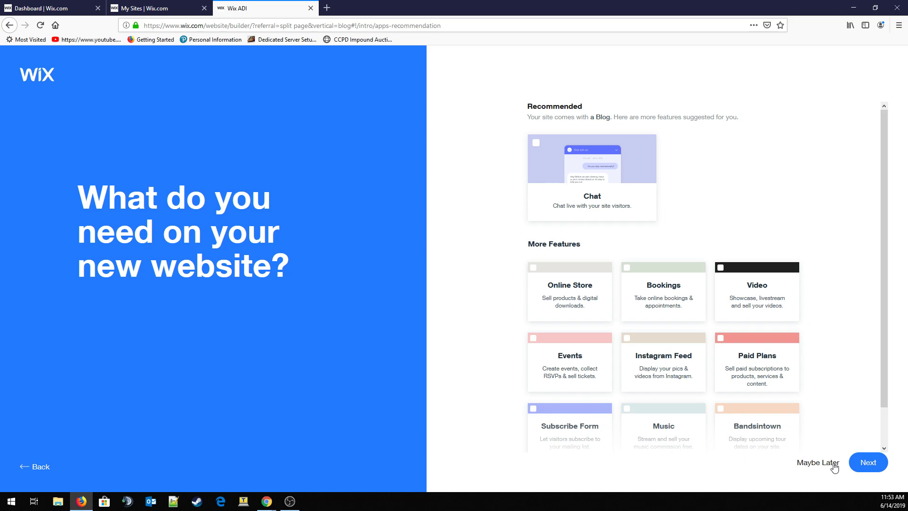
scroll(633, 307, down, 1)
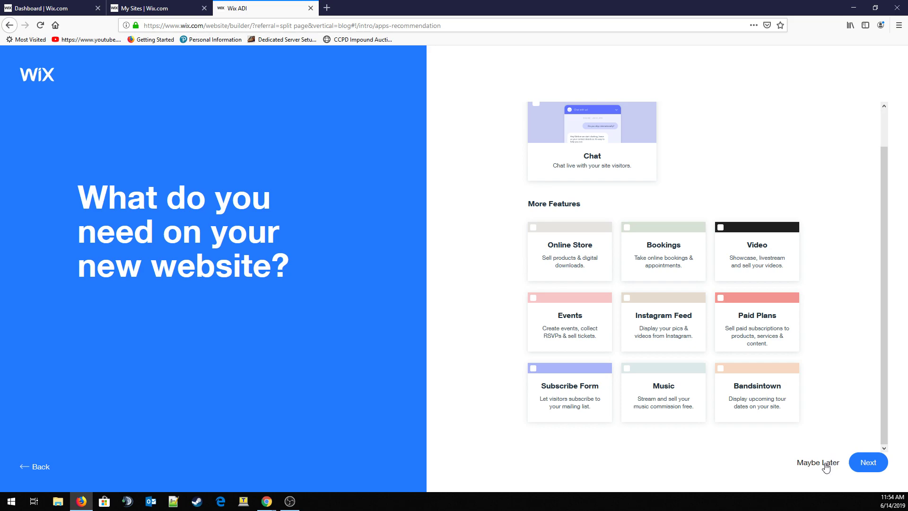
click(869, 462)
Step: Name the blog "The Butterfly" and skip the business location
click(631, 199)
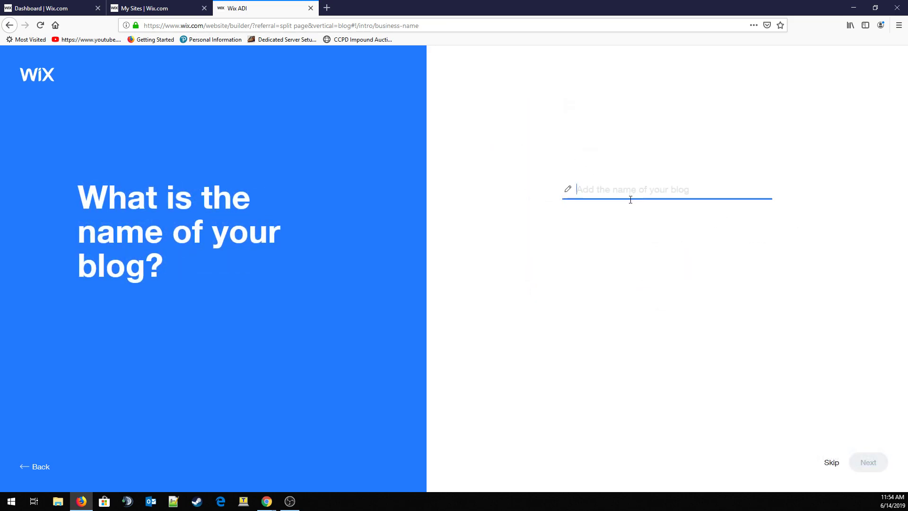
text(The BUtterfl)
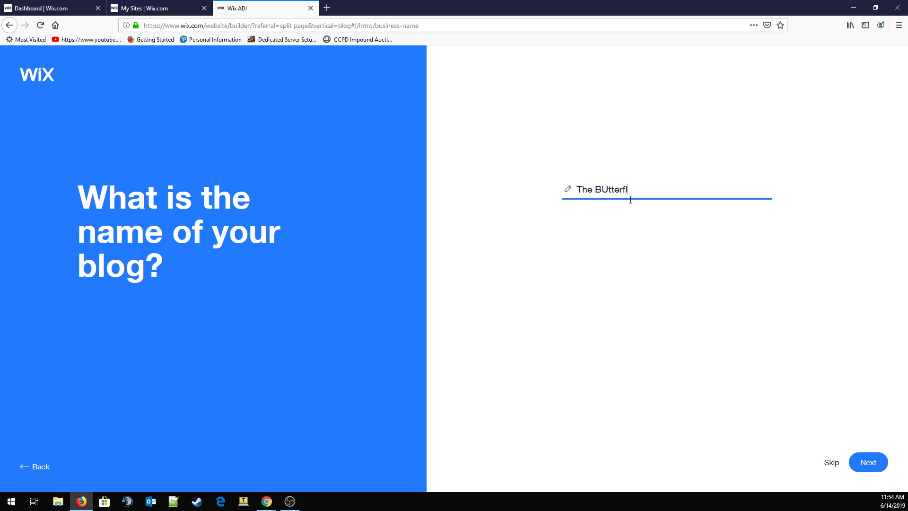
text(y)
key(Left)
key(Left)
key(Left)
key(Left)
key(Left)
key(Left)
key(Left)
key(BackSpace)
text(u)
click(868, 461)
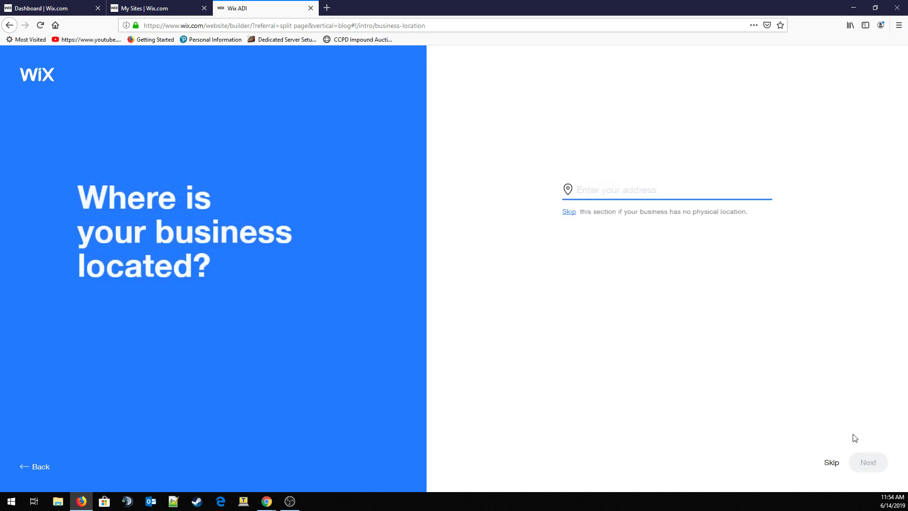
click(572, 214)
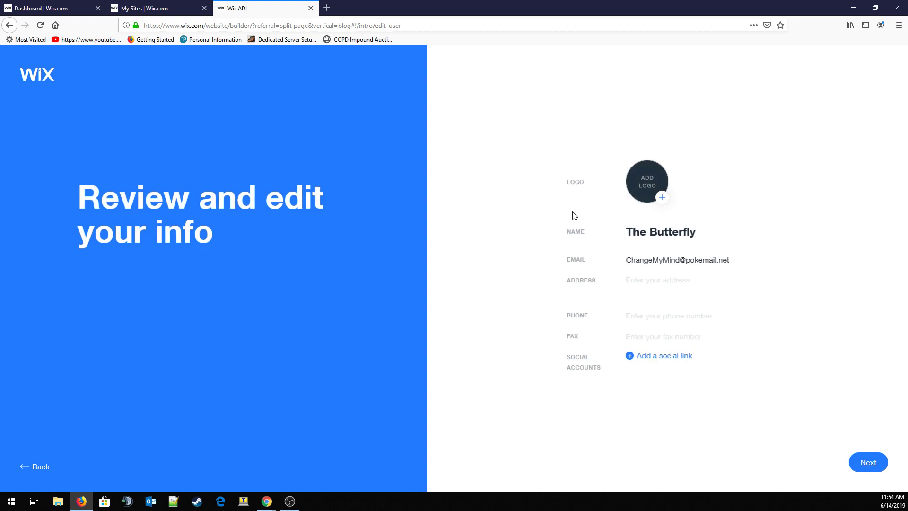
Step: Upload the butterfly image 200_wbX7Oht.jpg as the site logo
click(655, 180)
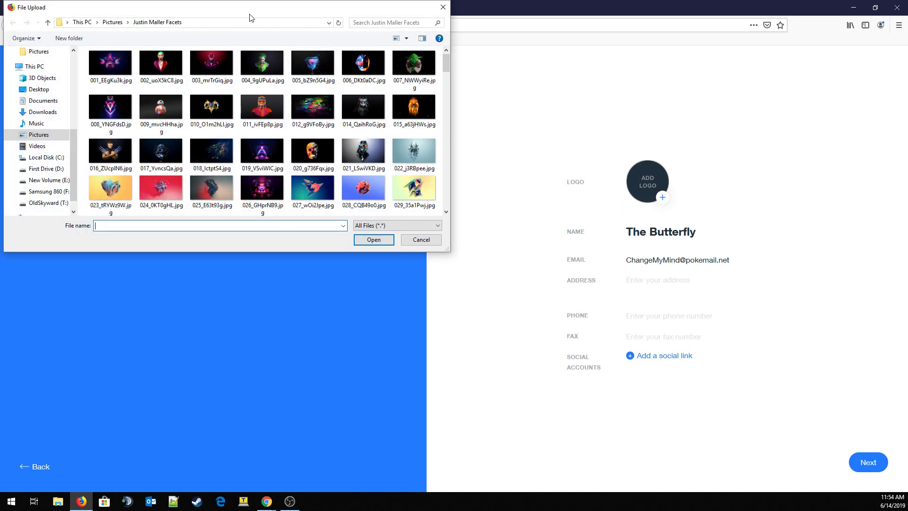
scroll(324, 138, down, 20)
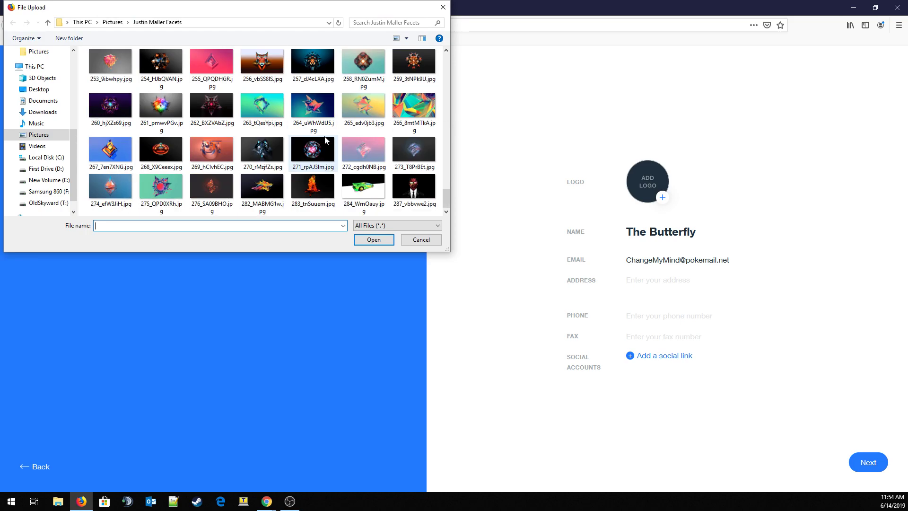
scroll(324, 136, up, 10)
scroll(325, 139, up, 4)
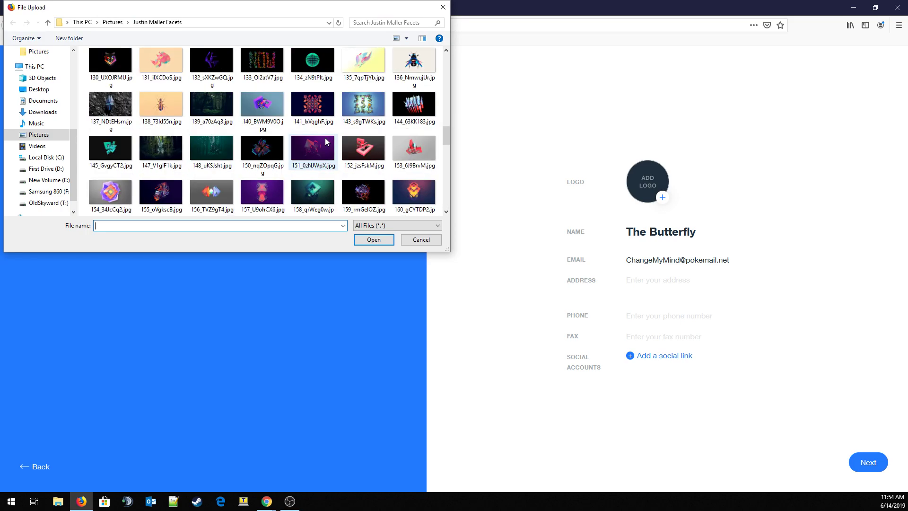
scroll(317, 122, down, 10)
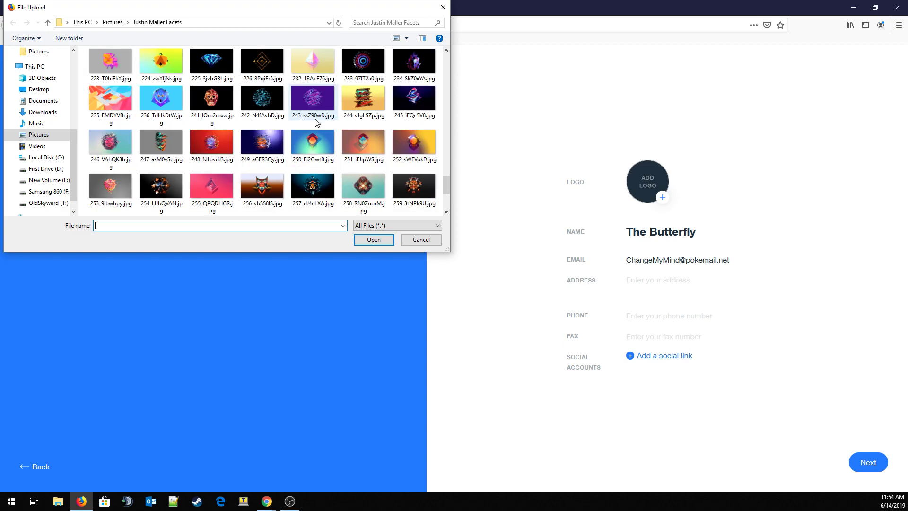
scroll(317, 122, down, 3)
scroll(316, 122, up, 3)
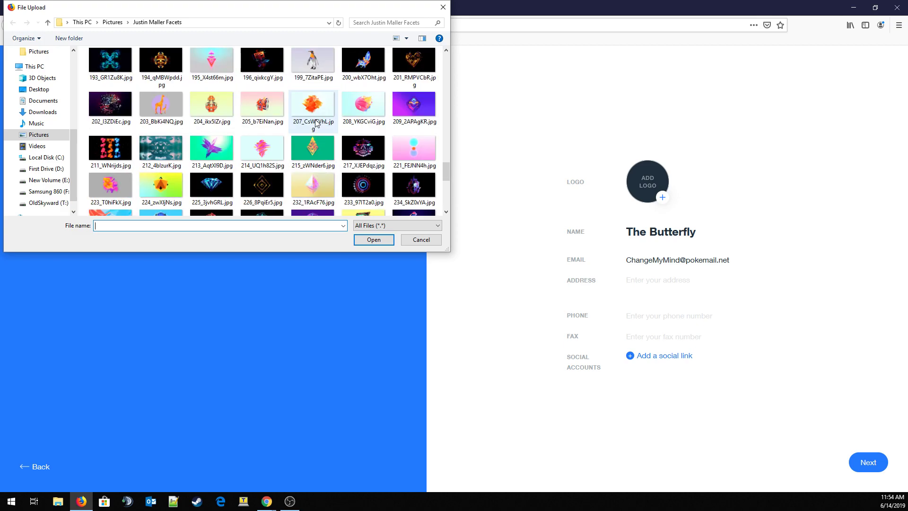
double_click(313, 106)
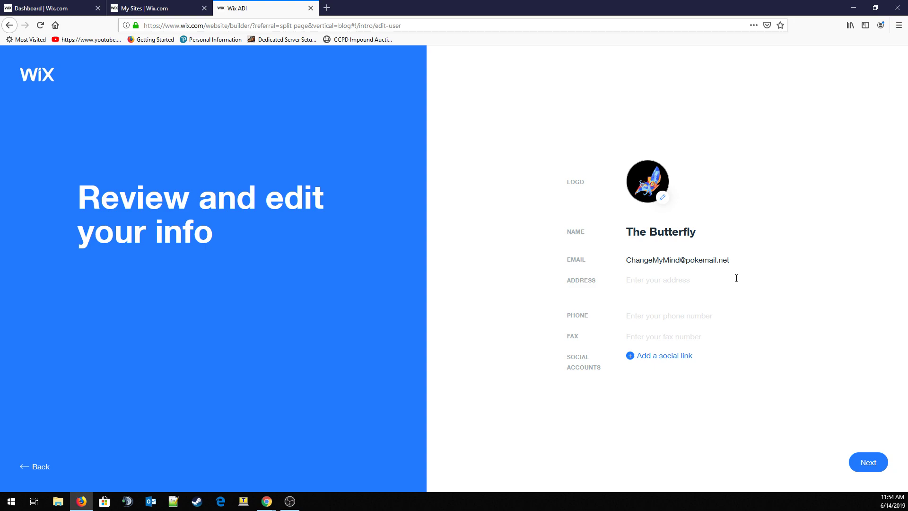
Step: Accept the reviewed business info and apply the Clean theme
click(859, 460)
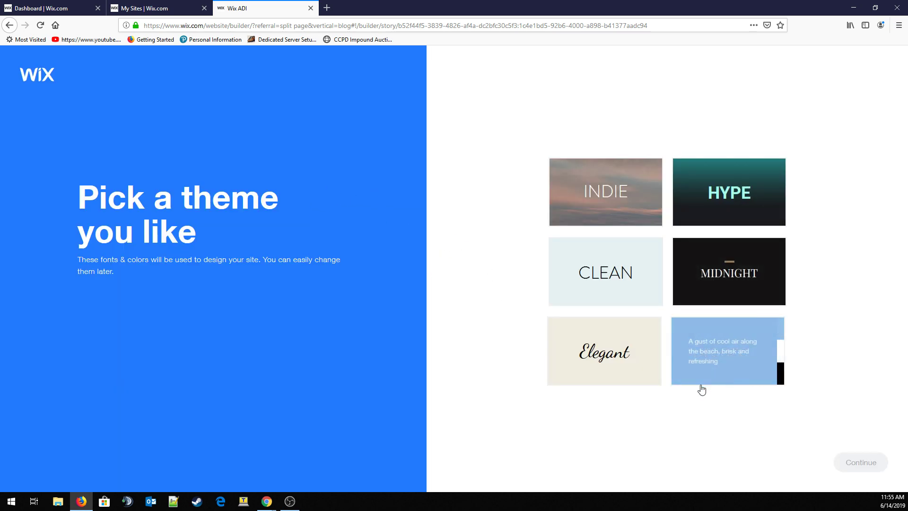
click(603, 286)
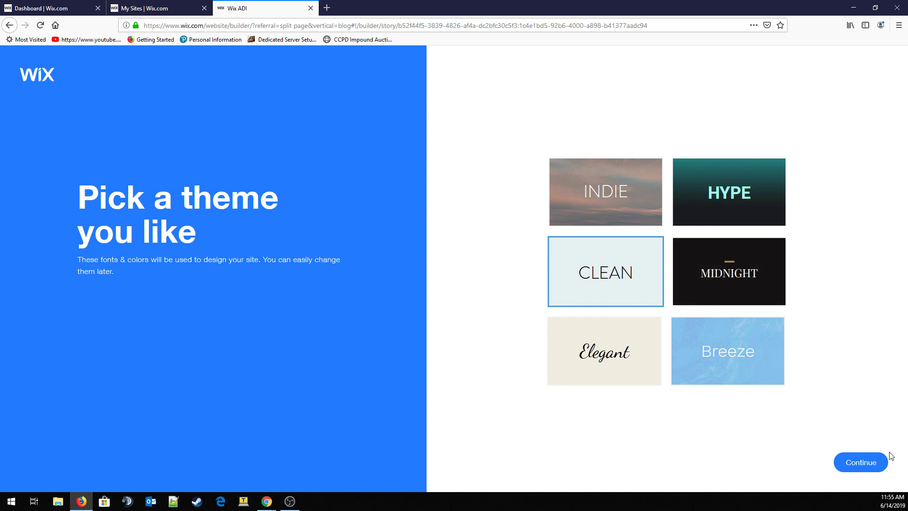
click(867, 471)
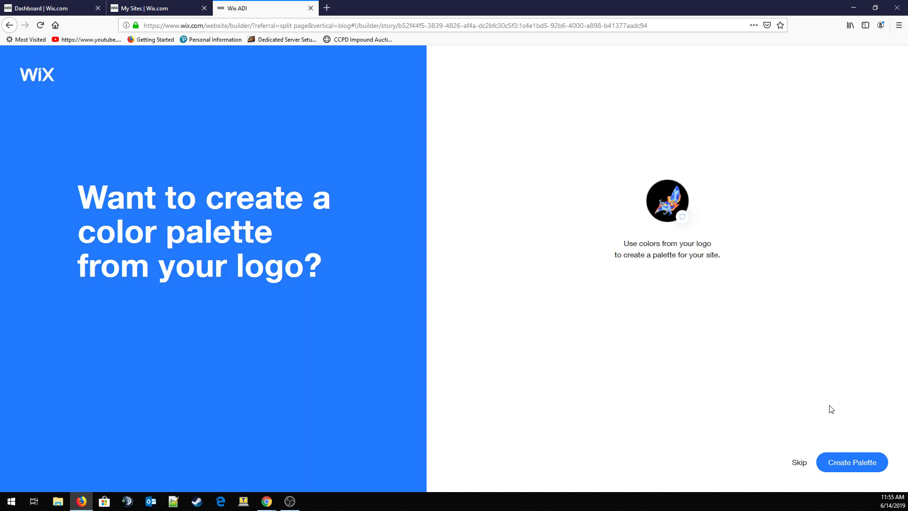
Step: Create and use a color palette from the logo, and pick the homepage design headed "Welcome to the Butterfly"
click(860, 468)
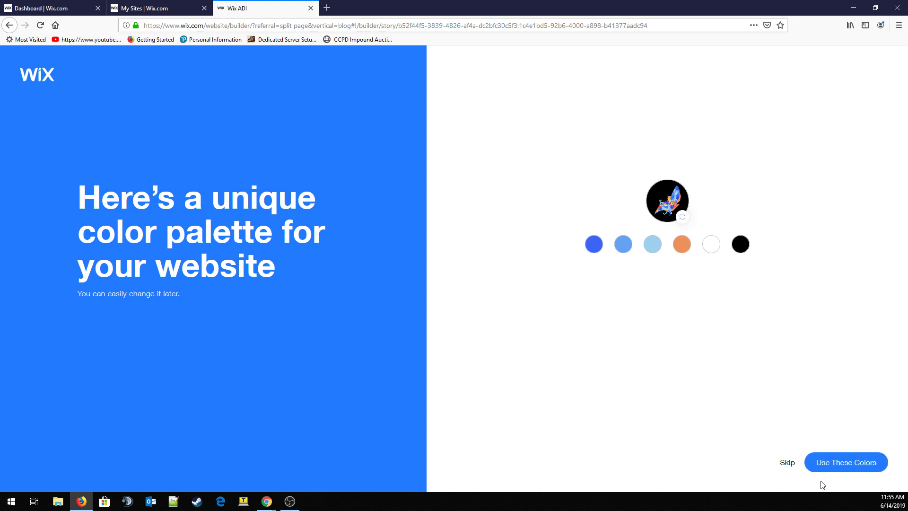
click(856, 469)
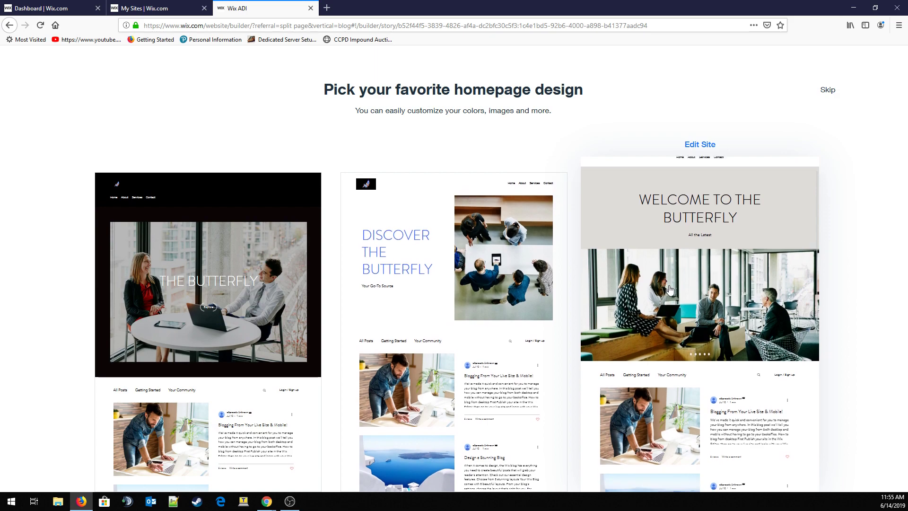
click(676, 253)
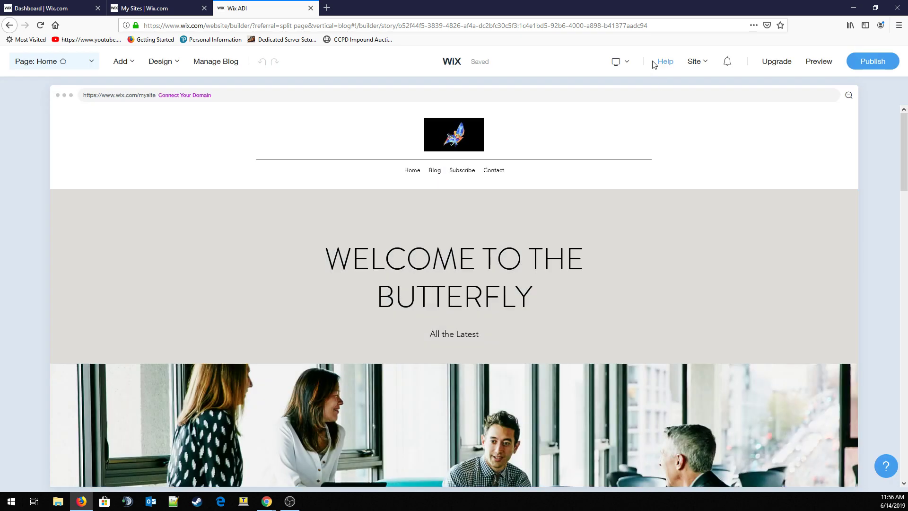
Step: Switch the editor to the mobile view, enlarge the page to 110%, and dismiss the introductory tips
click(621, 61)
click(618, 100)
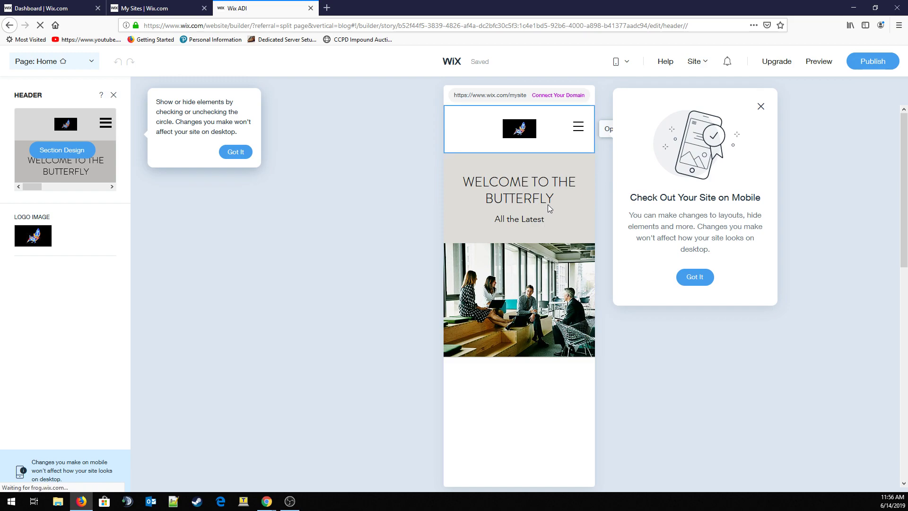
key(ctrl+plus)
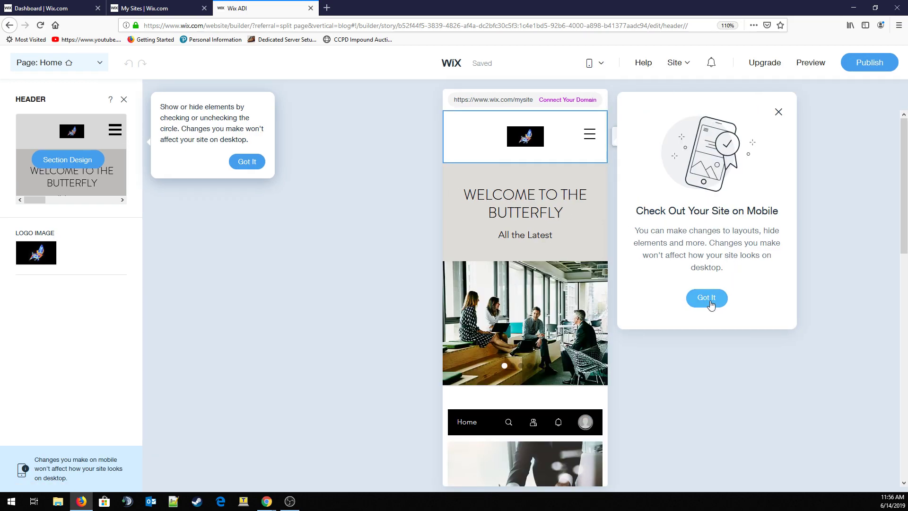
click(706, 298)
click(246, 161)
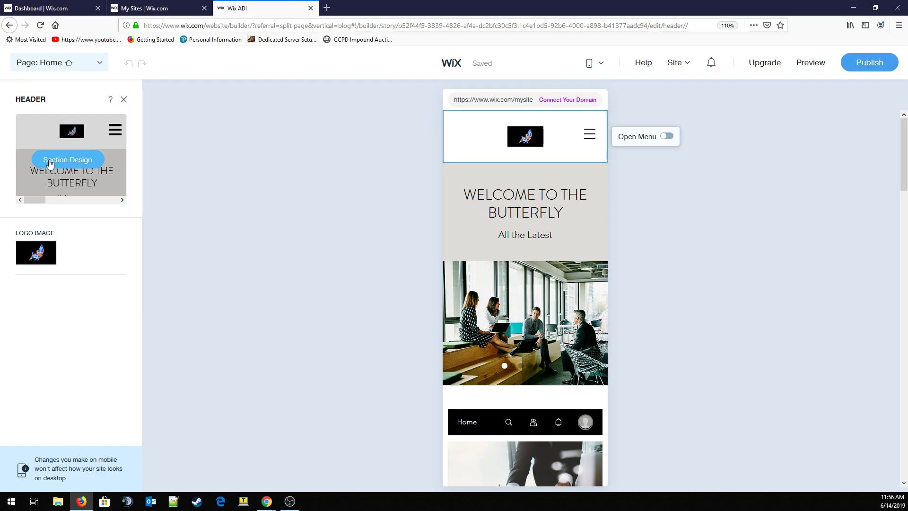
Step: Examine the mobile version of the home page, including its opened navigation menu and the blog posts
scroll(568, 253, down, 1)
scroll(568, 254, down, 2)
scroll(569, 254, up, 3)
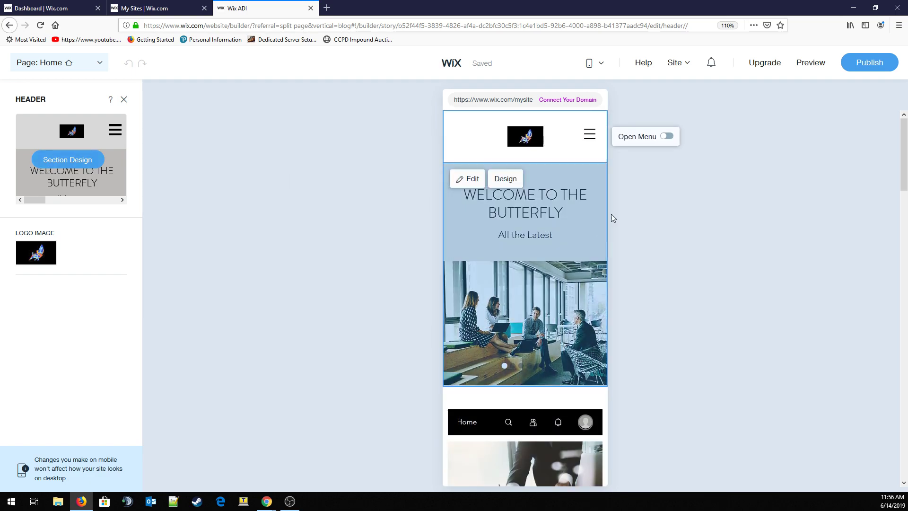
click(666, 137)
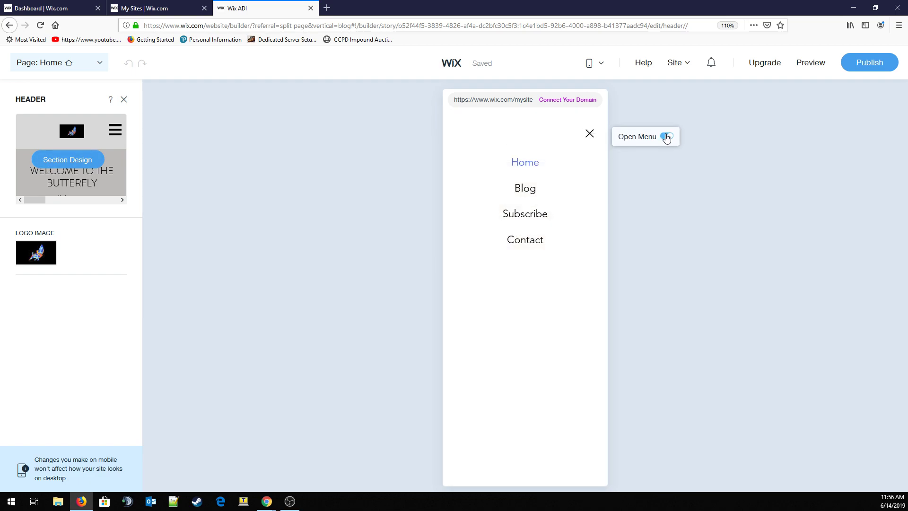
click(667, 137)
scroll(518, 255, down, 5)
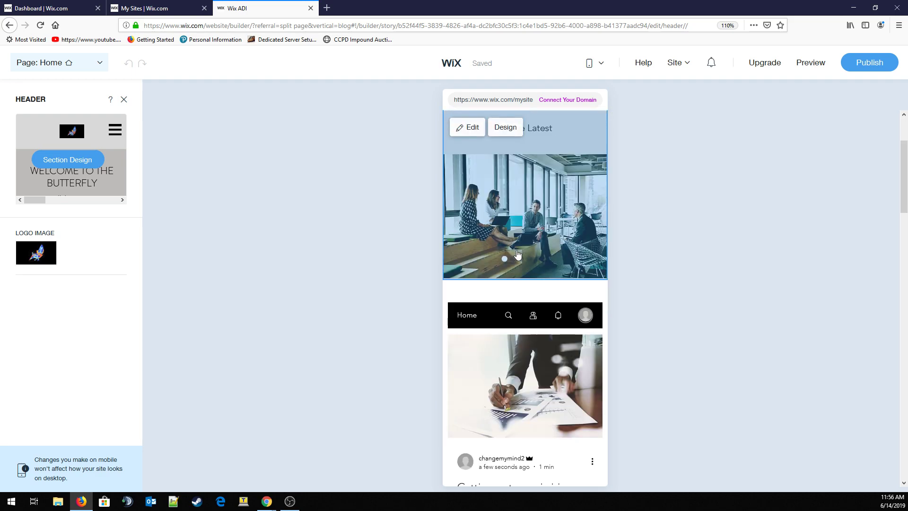
scroll(518, 254, down, 4)
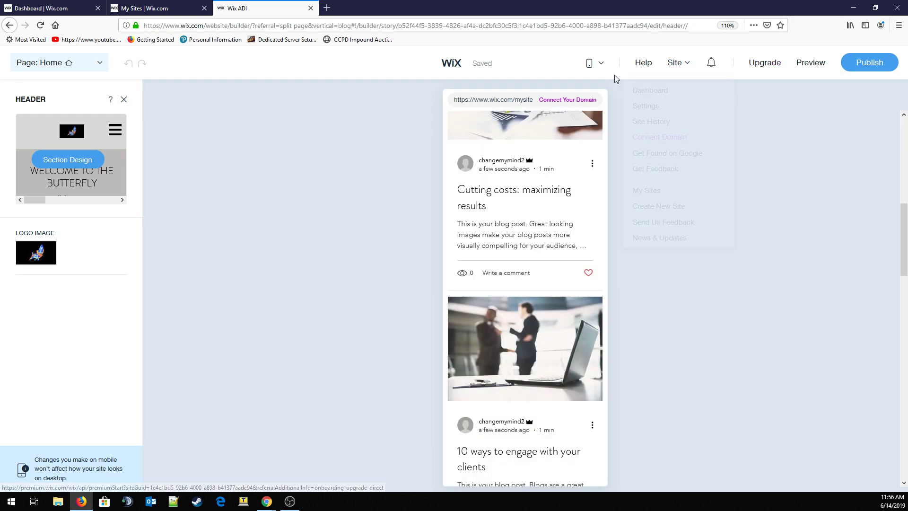
Step: Return the editor to the desktop view at the beginning of the home page
mouse_move(601, 66)
click(603, 90)
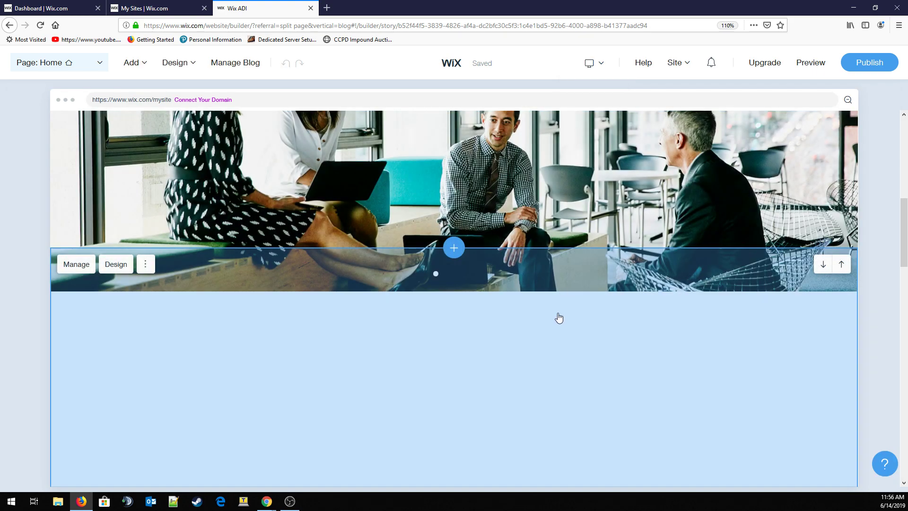
scroll(572, 328, up, 6)
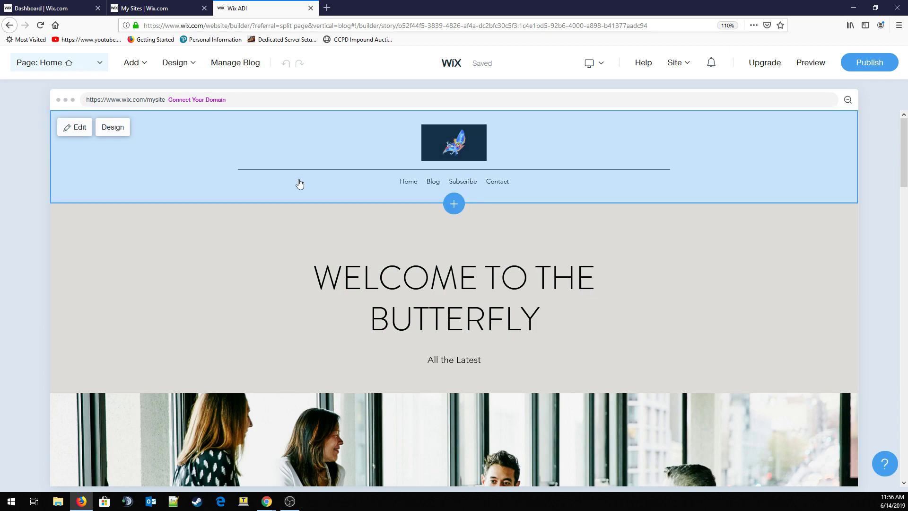
Step: Open the header logo's media settings and change its media type from image to Shape
click(443, 144)
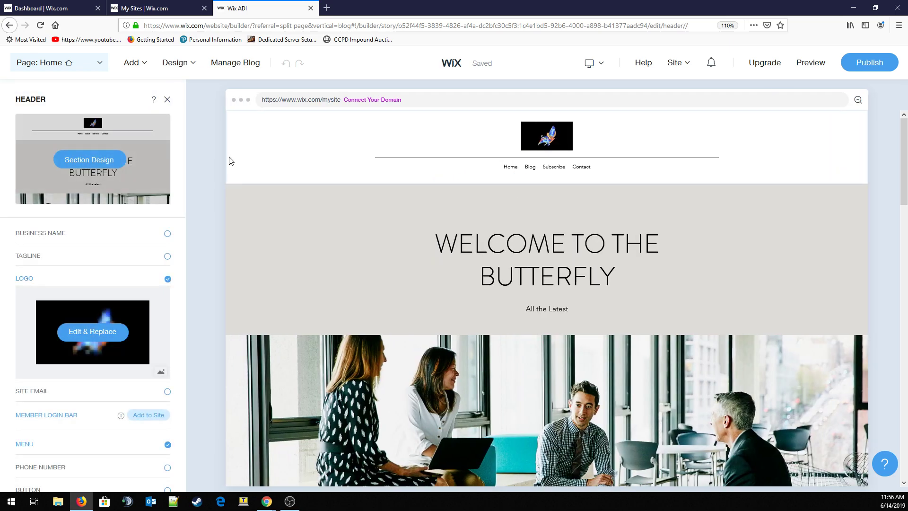
click(84, 339)
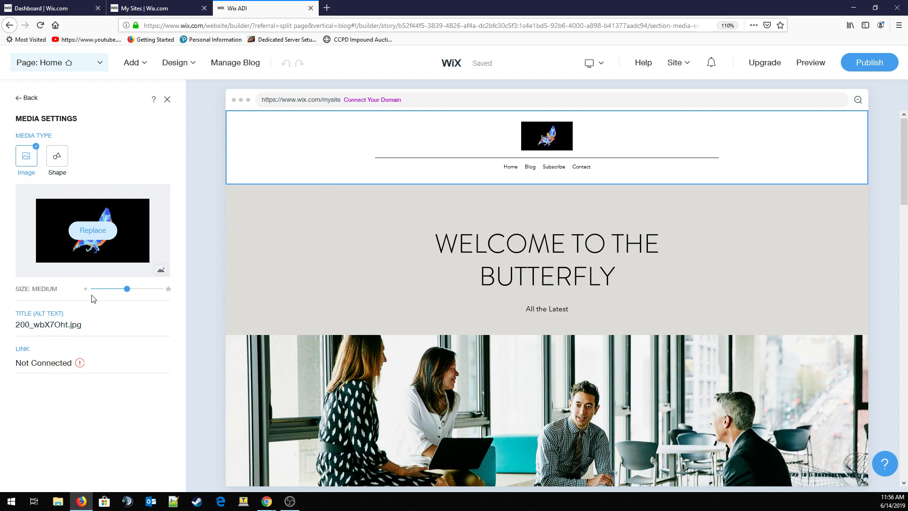
click(58, 158)
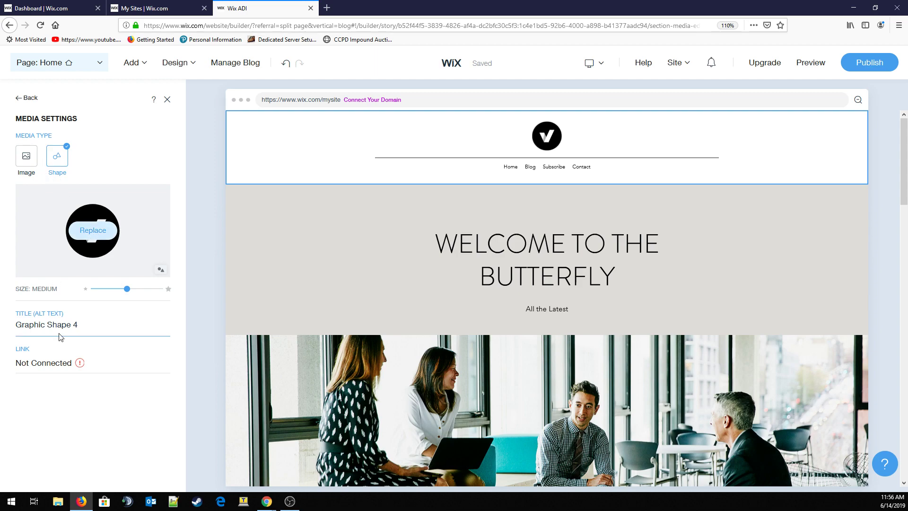
click(26, 156)
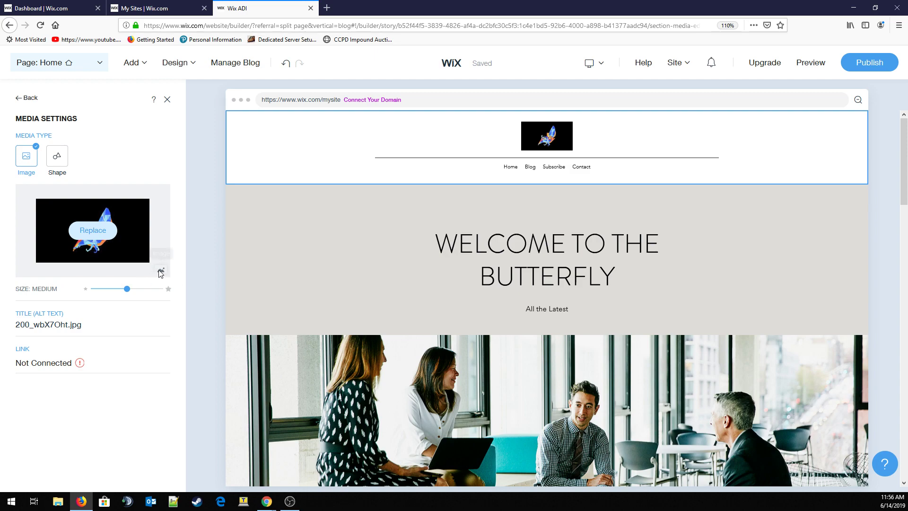
click(56, 156)
Step: Examine Site Files, Trash and My Favorites in the logo's vector art library, including the details of 200_wbX7Oht.jpg
click(88, 237)
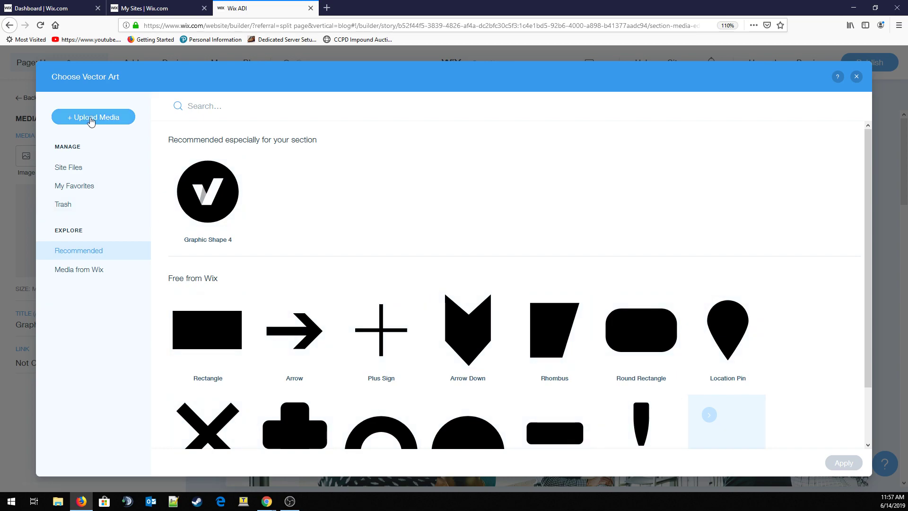
click(71, 169)
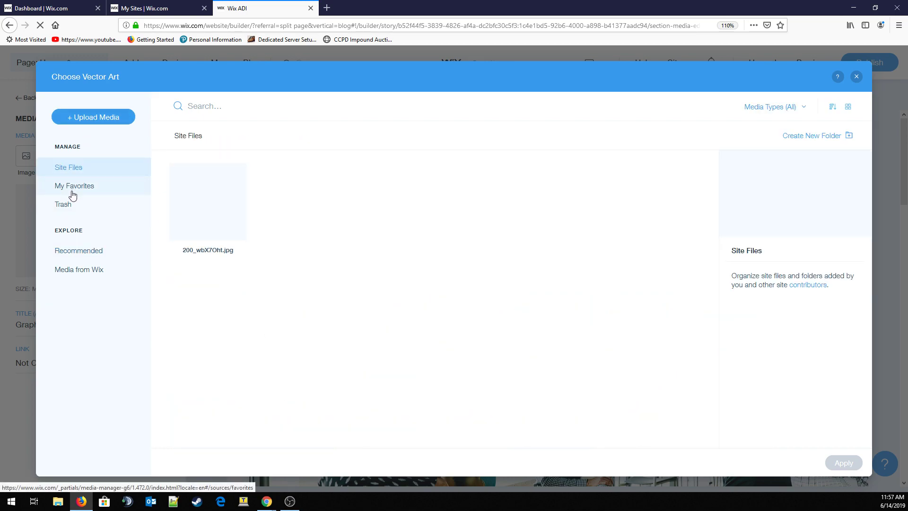
click(220, 214)
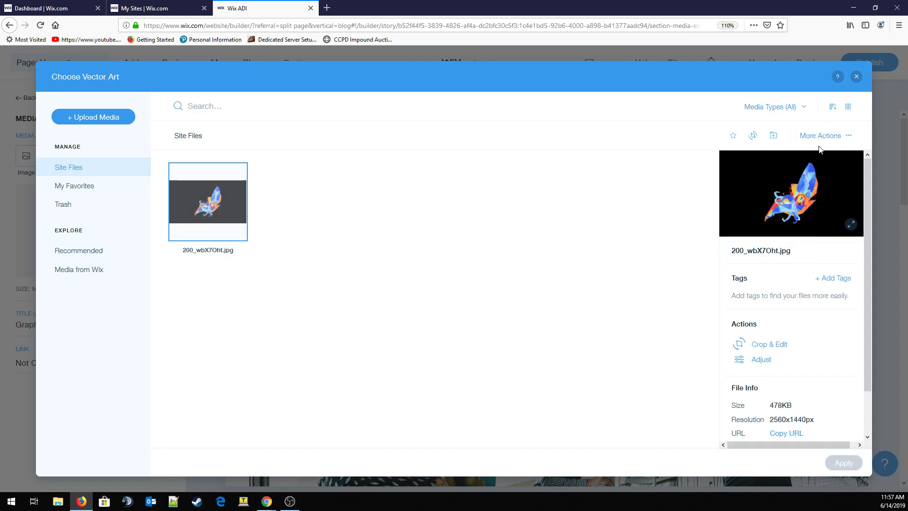
scroll(823, 335, down, 1)
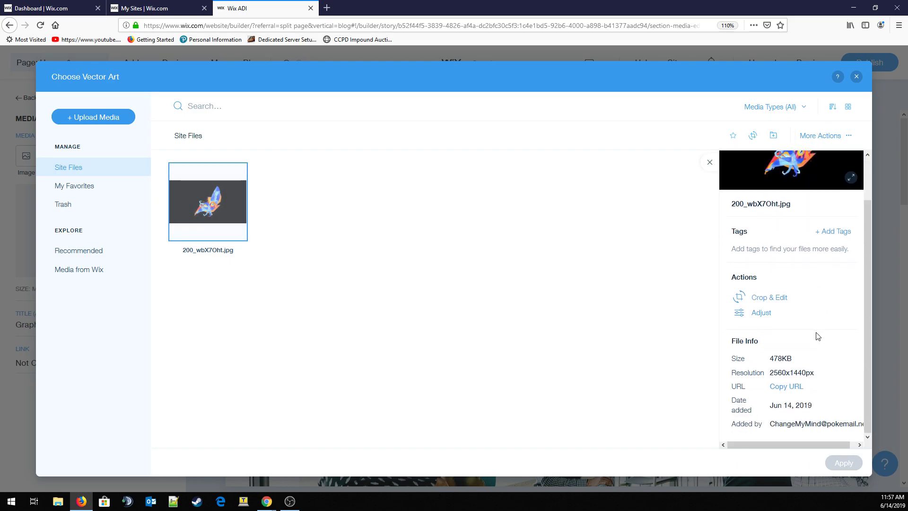
click(225, 196)
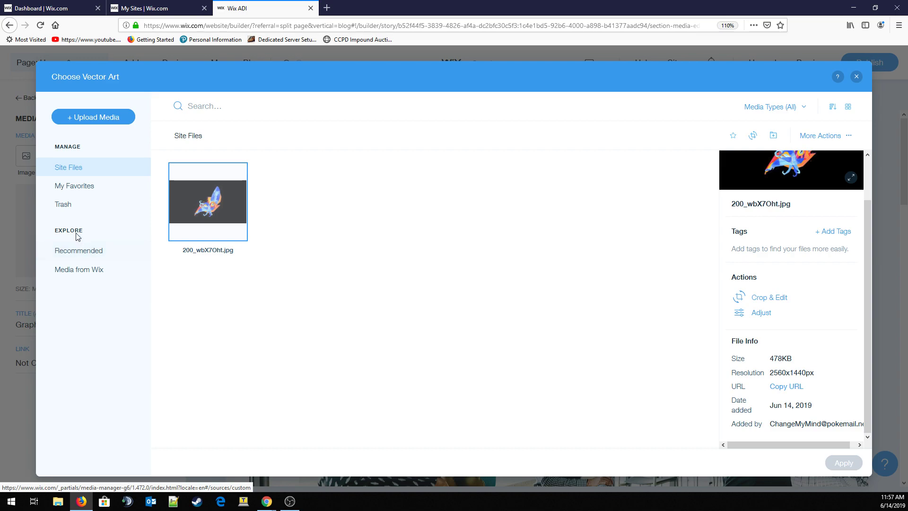
click(81, 203)
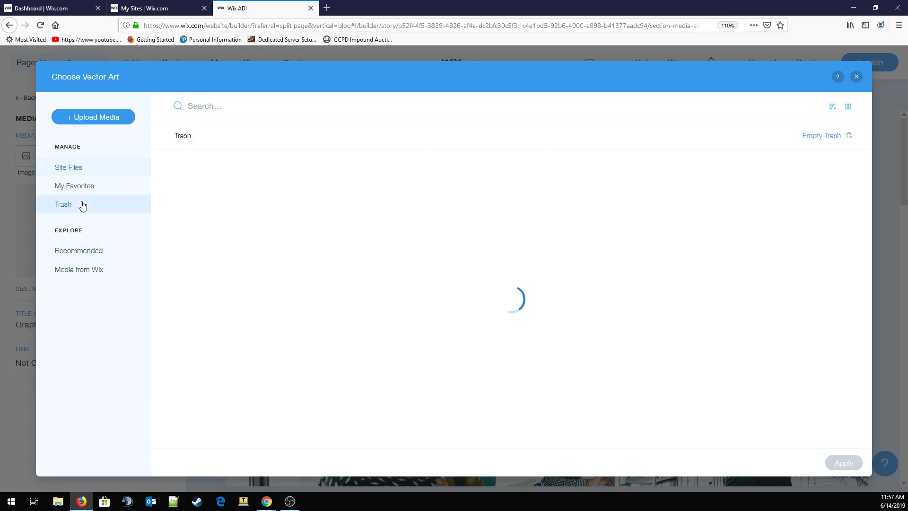
click(71, 175)
click(76, 185)
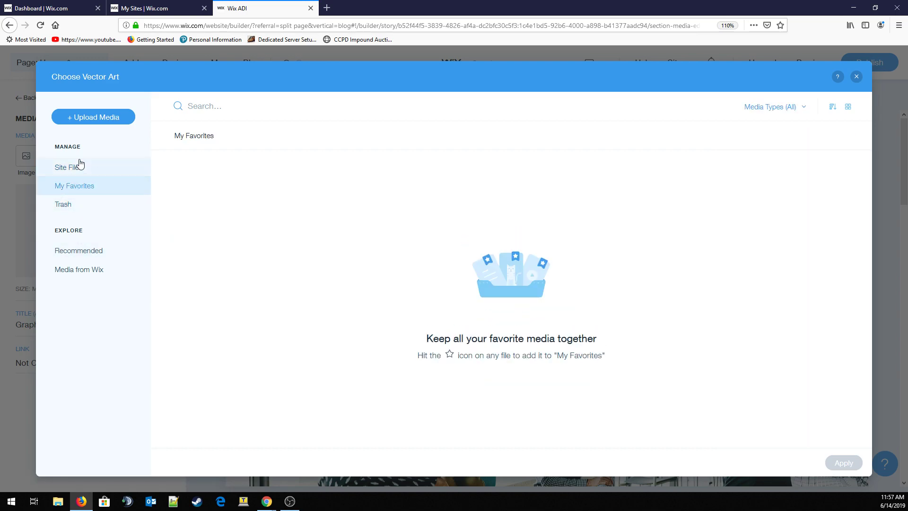
click(71, 167)
click(195, 187)
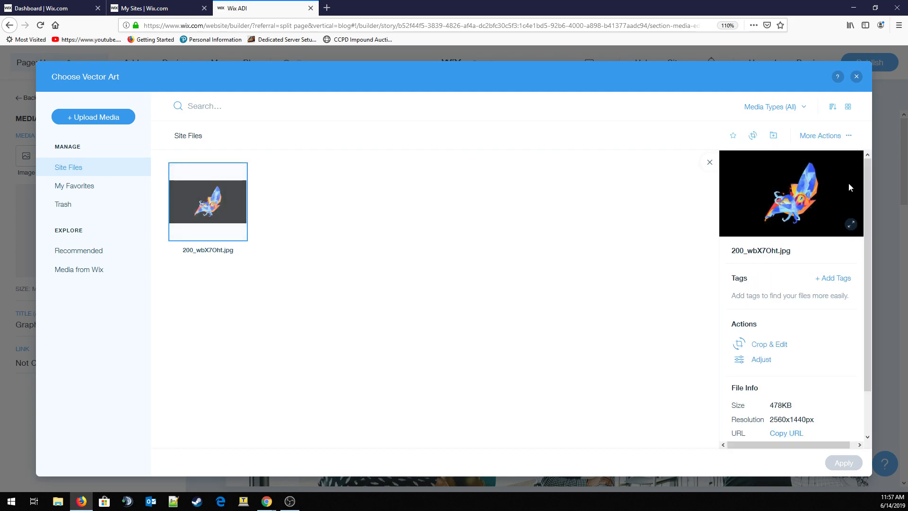
Step: Open 200_wbX7Oht.jpg in Photo Studio and try the brightness, contrast, saturation, sharpness and temperature adjustments, returning them to neutral
click(751, 136)
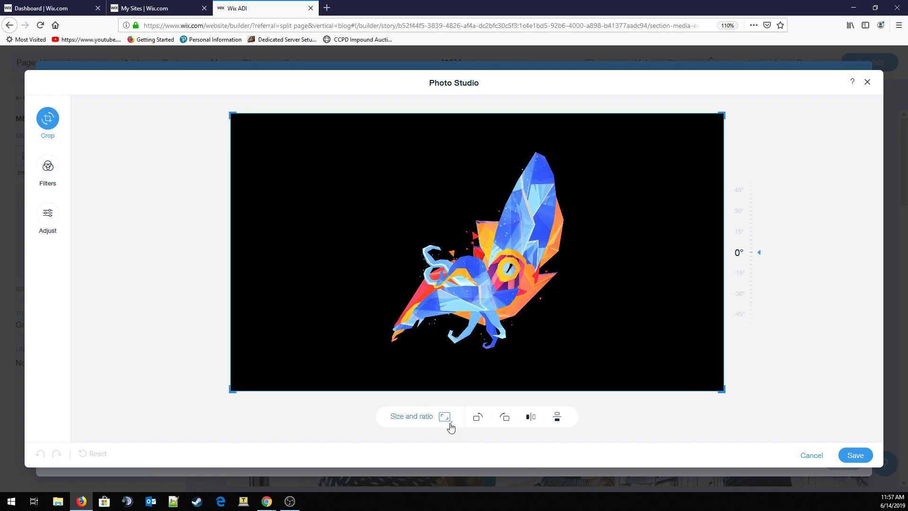
click(48, 217)
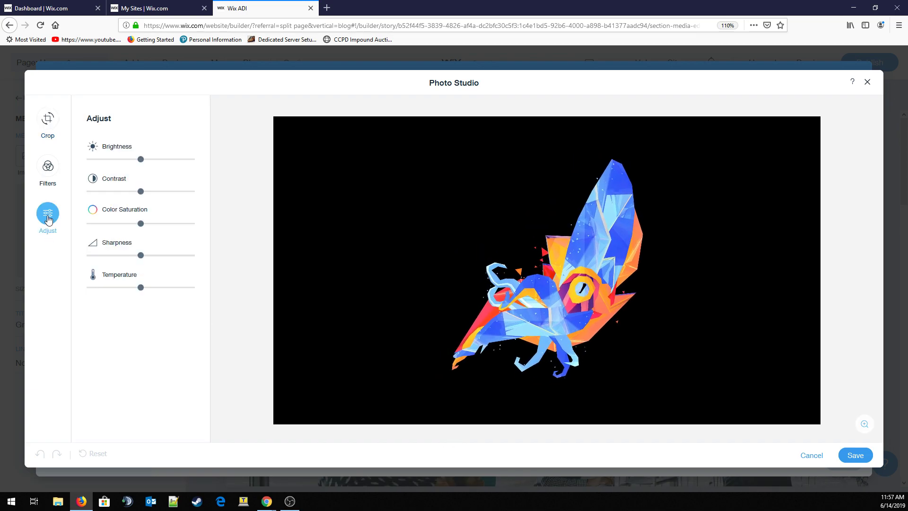
click(46, 176)
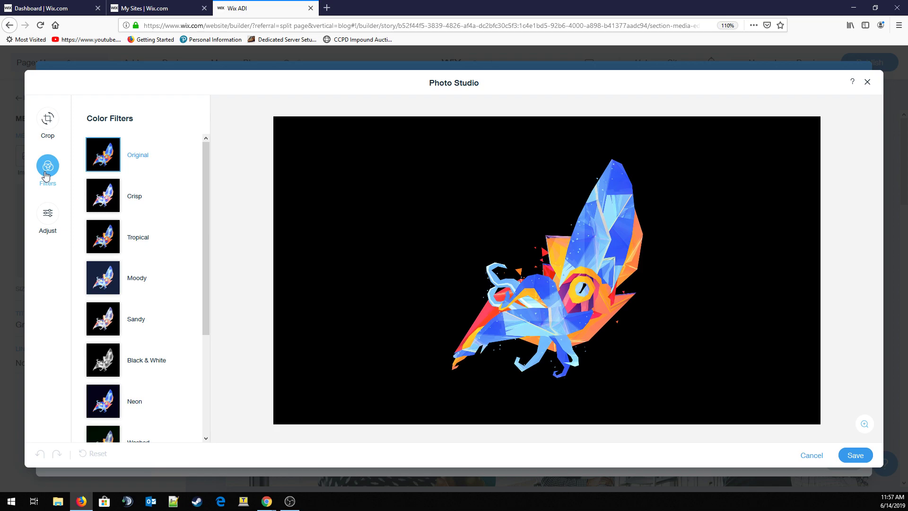
click(47, 213)
drag(139, 161, 141, 225)
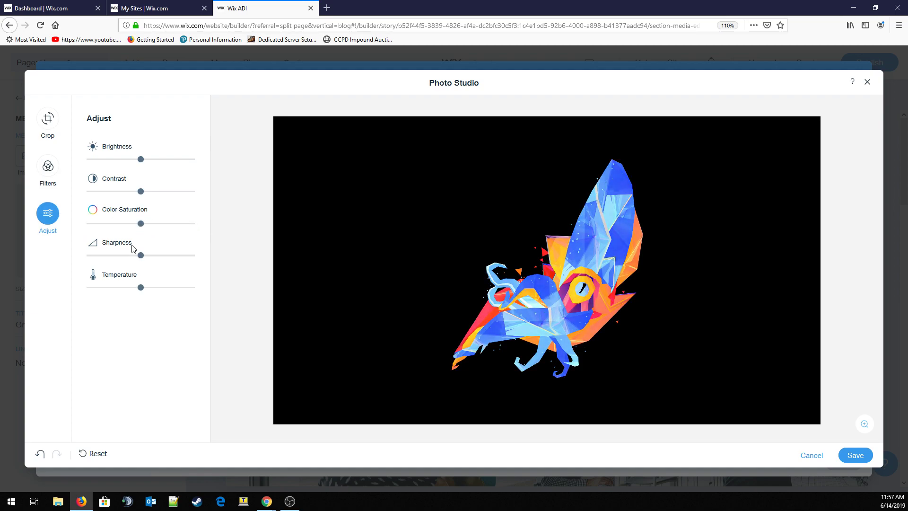
mouse_move(141, 257)
mouse_down()
mouse_move(211, 252)
mouse_move(61, 260)
mouse_move(257, 251)
mouse_move(132, 261)
mouse_move(140, 265)
mouse_up()
mouse_move(141, 260)
mouse_down()
mouse_move(98, 257)
mouse_move(194, 257)
mouse_move(142, 263)
mouse_up()
drag(140, 290, 28, 305)
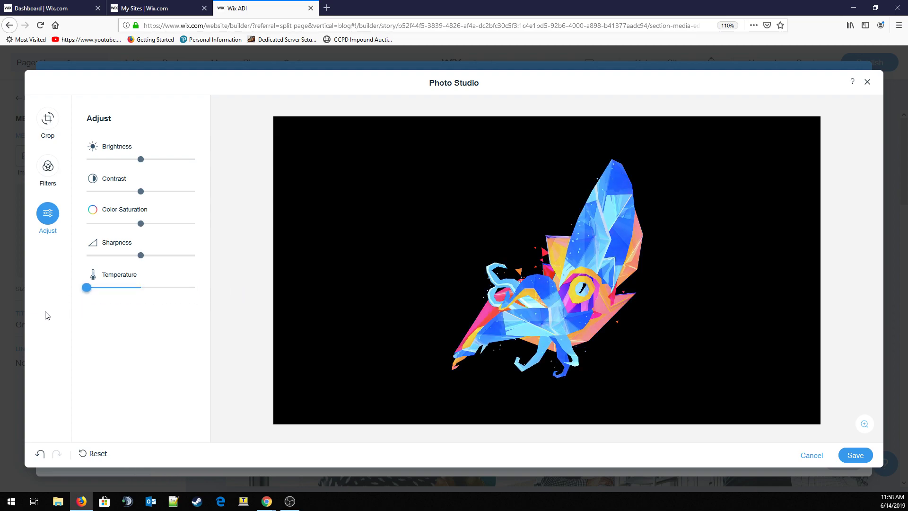
drag(80, 316, 141, 308)
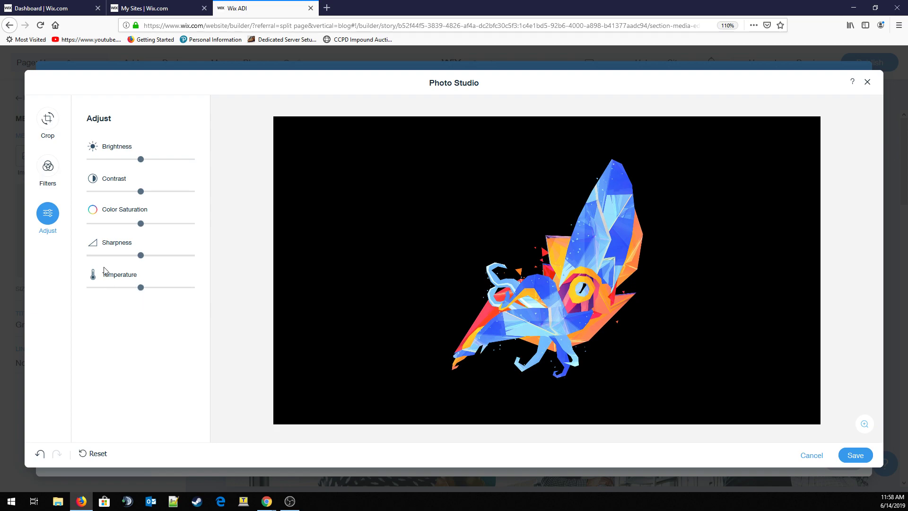
Step: Try the Bright color filter on the butterfly image, then restore the Original filter
click(47, 167)
scroll(105, 298, down, 3)
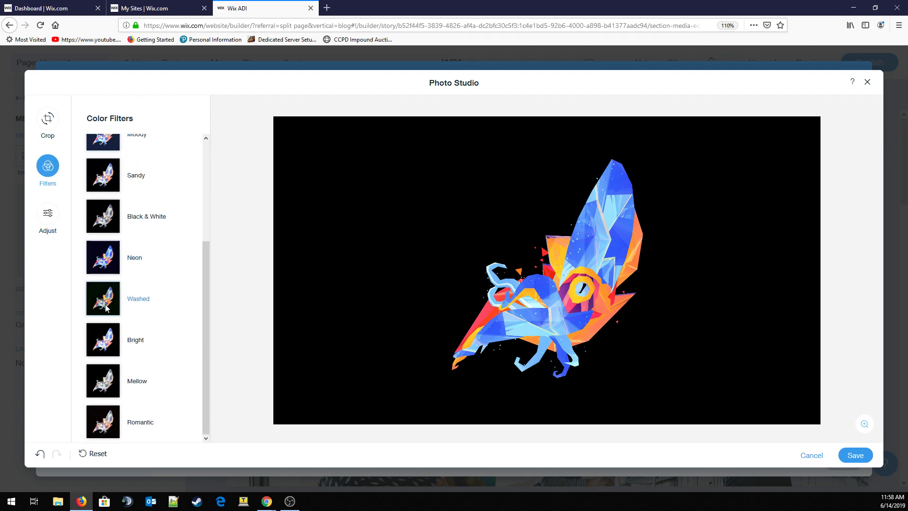
click(106, 342)
scroll(106, 342, up, 3)
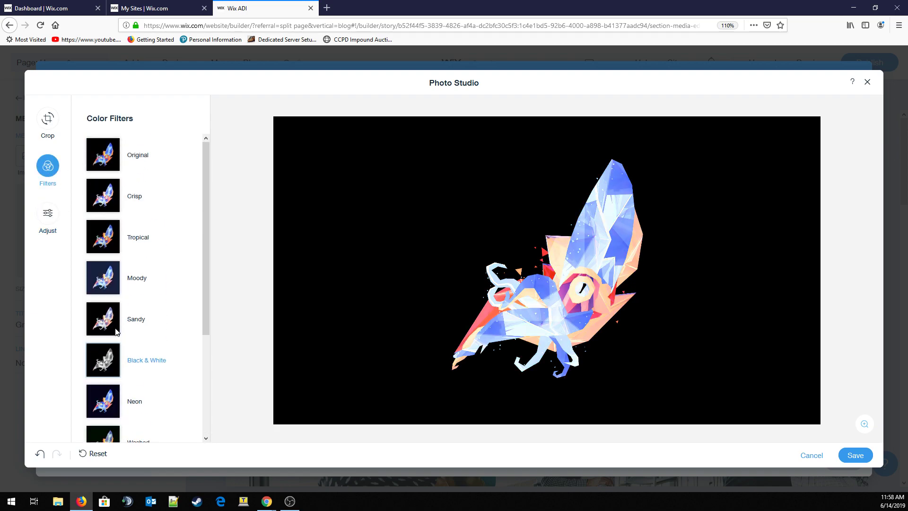
click(98, 169)
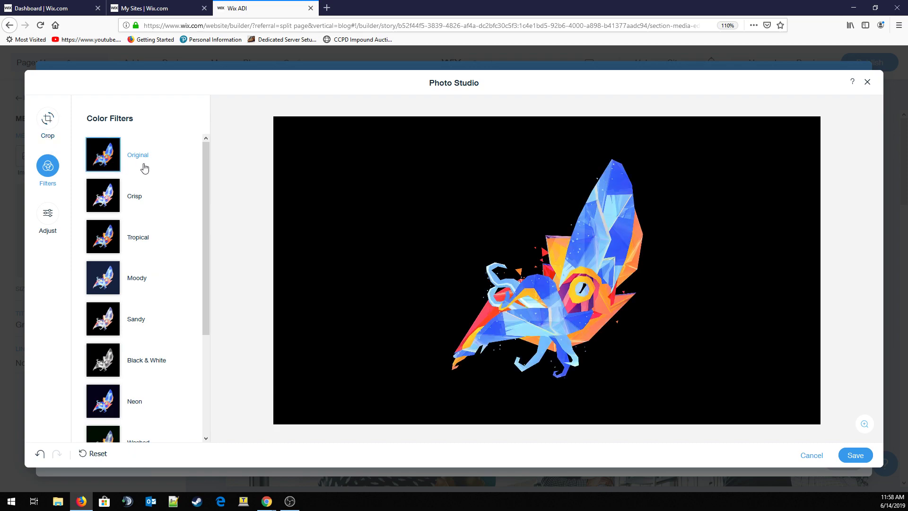
Step: Check the image's crop ratio and rotation options, leave Photo Studio without saving, and close the vector art library
click(47, 118)
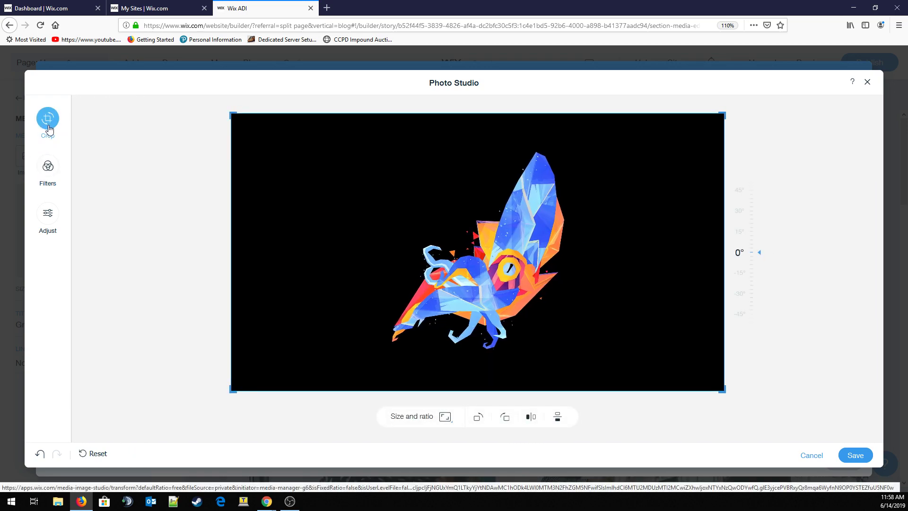
click(431, 418)
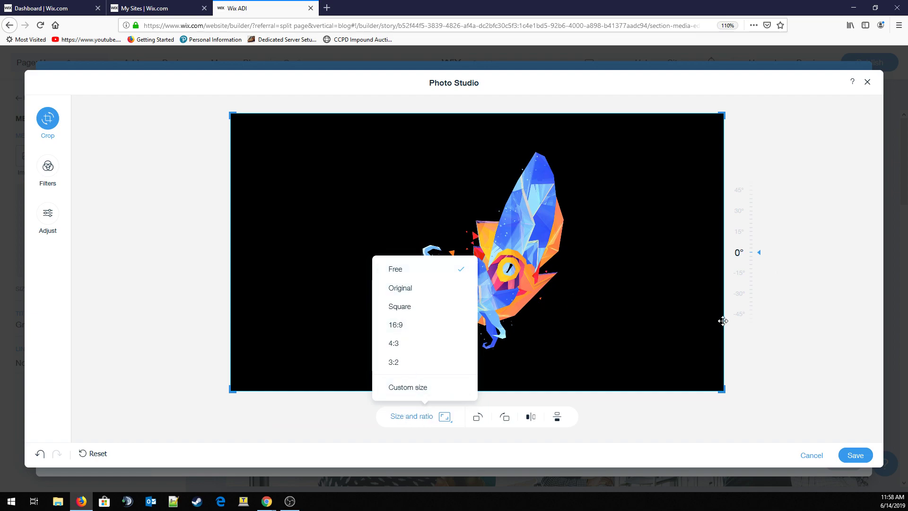
click(753, 307)
drag(746, 252, 727, 258)
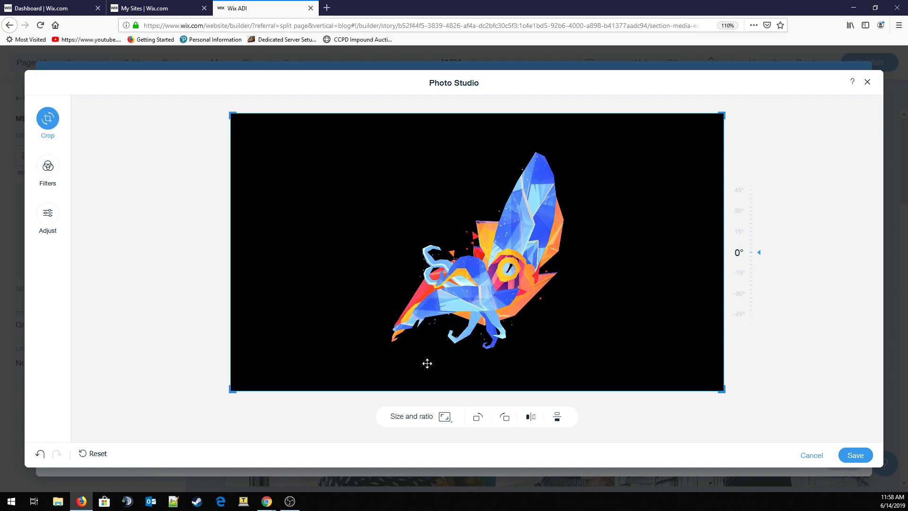
click(811, 455)
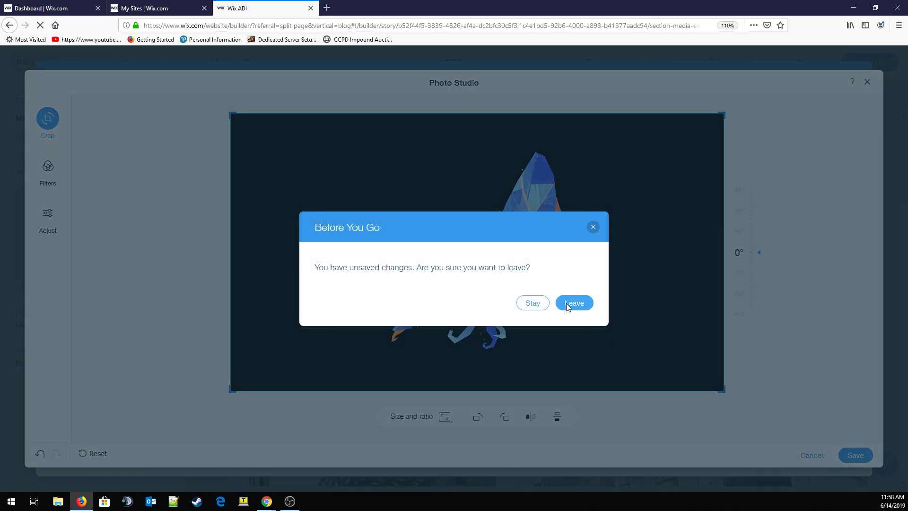
click(568, 307)
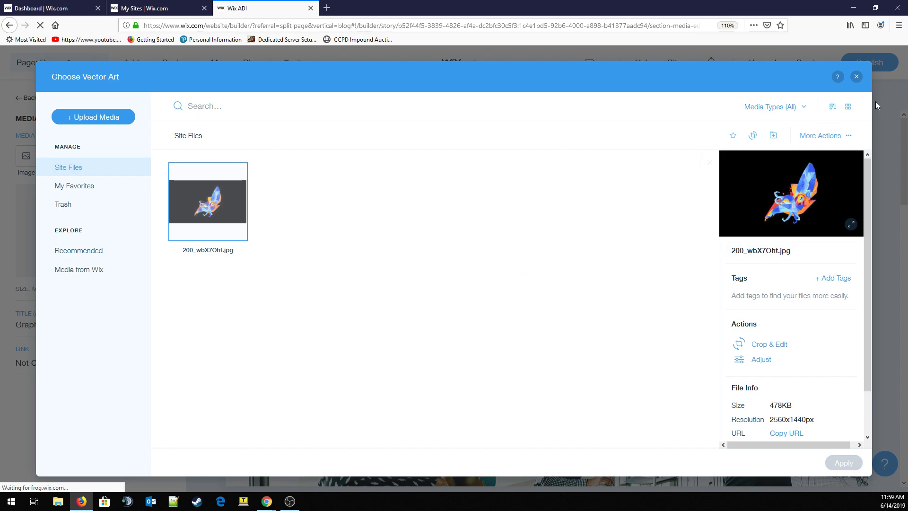
click(856, 76)
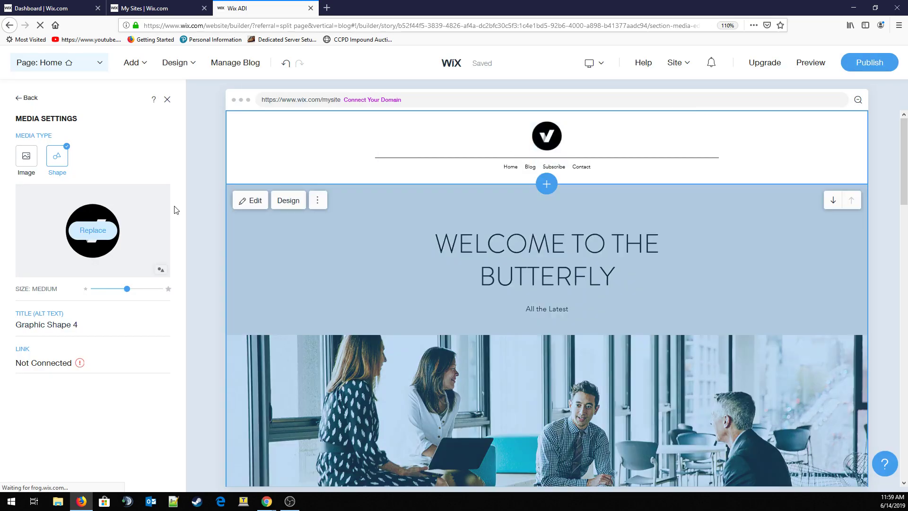
Step: Reopen the logo's vector art library, browse the recommended shapes, and search Media from Wix for "Butterfly"
click(93, 230)
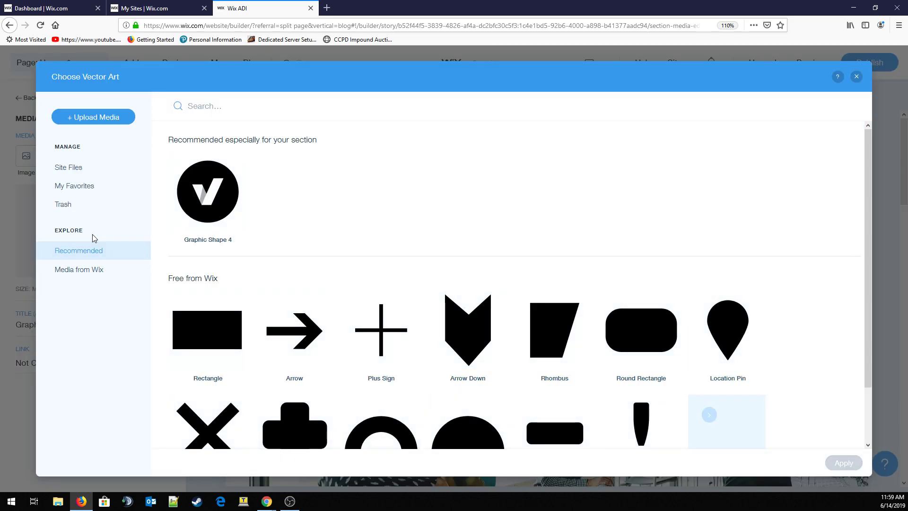
scroll(395, 297, down, 1)
scroll(395, 297, down, 2)
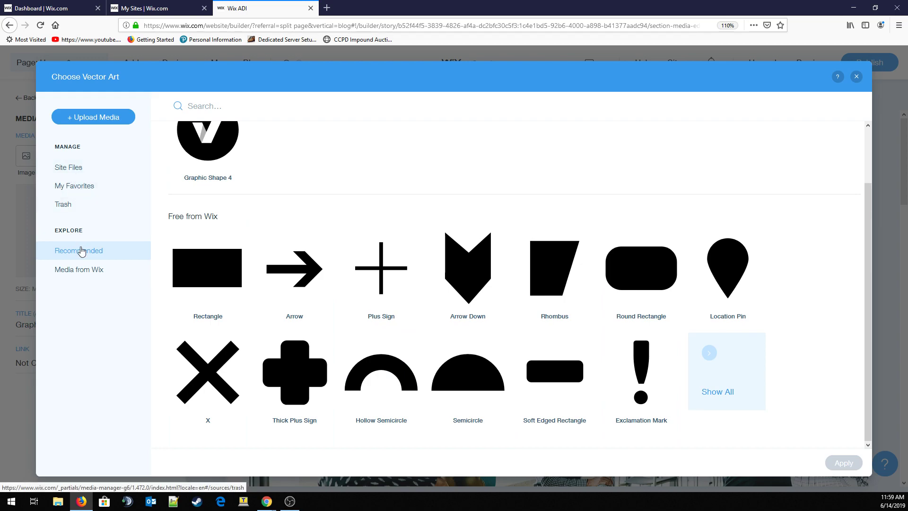
scroll(304, 184, up, 3)
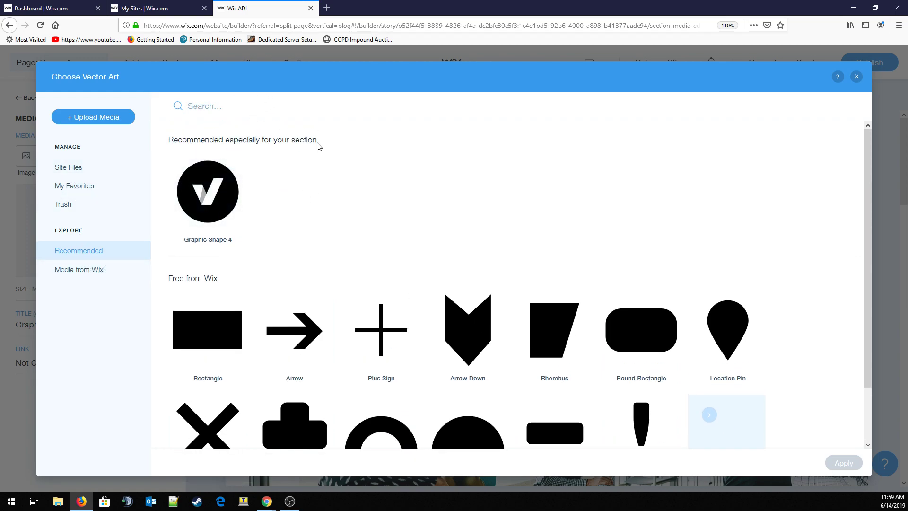
click(90, 270)
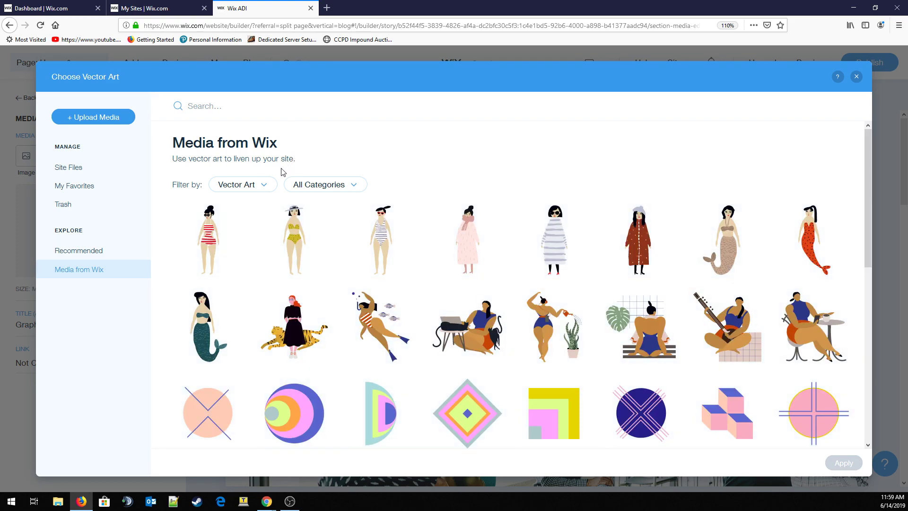
click(281, 106)
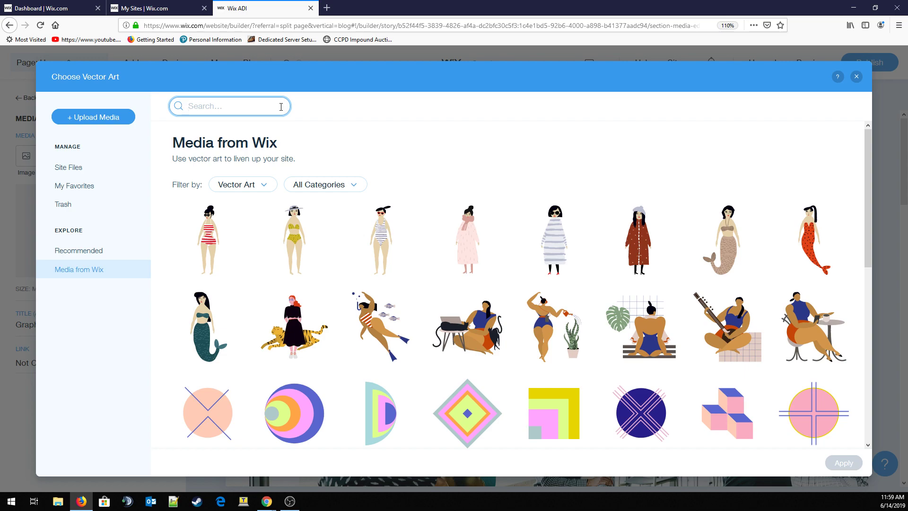
text(Butterfly)
key(Return)
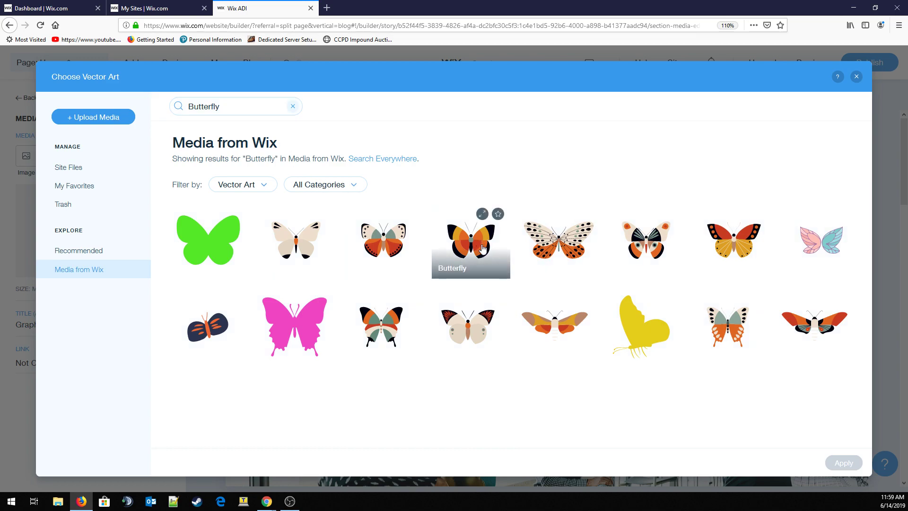
Step: Apply the pink and blue winged butterfly as the header logo and close the media settings
click(828, 241)
click(844, 463)
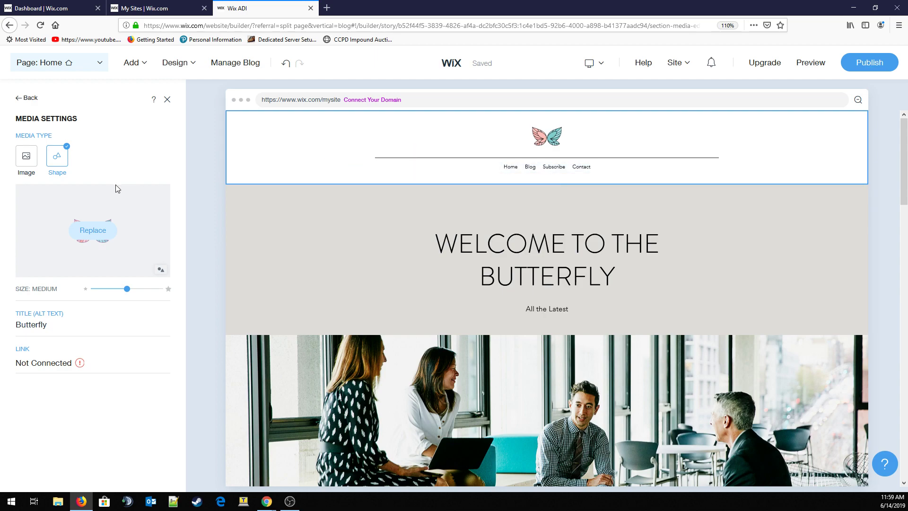
click(168, 100)
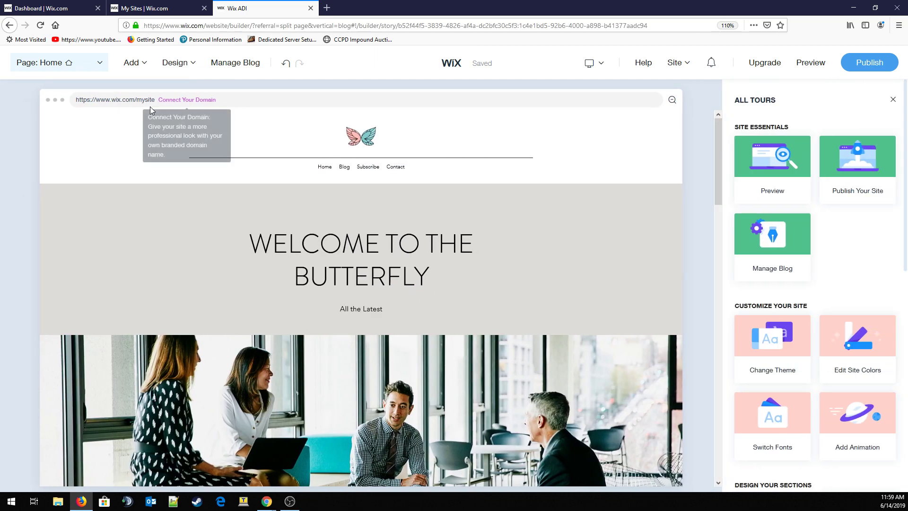
Step: Browse the tours offered in the All Tours list, close it, and look over the home page down to the footer
mouse_move(754, 152)
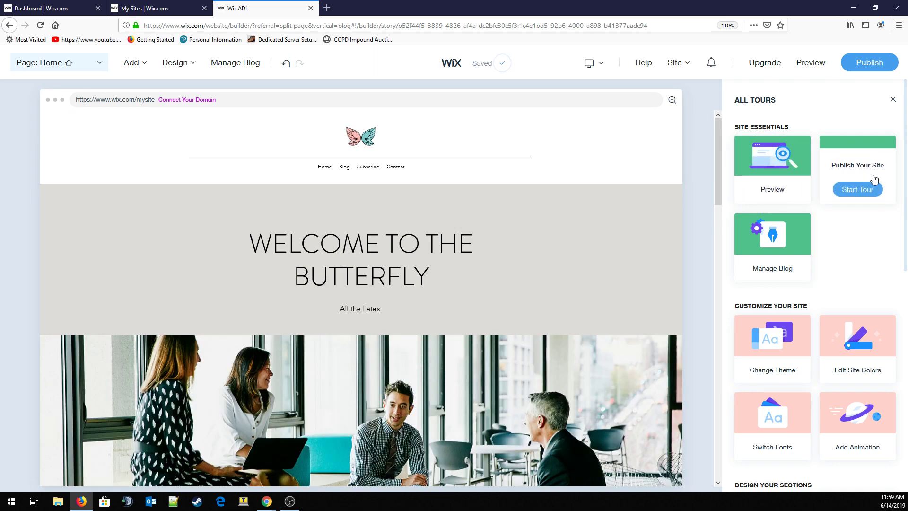
mouse_move(794, 264)
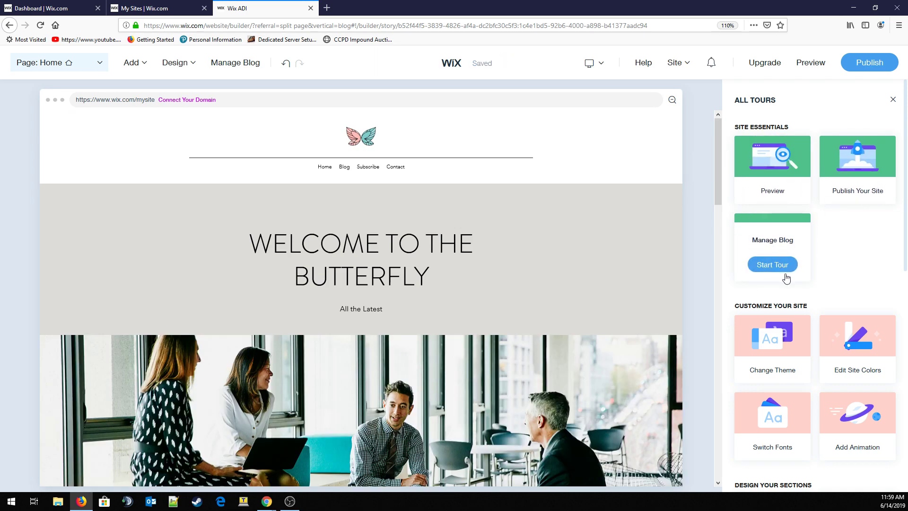
scroll(794, 264, down, 1)
mouse_move(787, 278)
scroll(812, 279, down, 1)
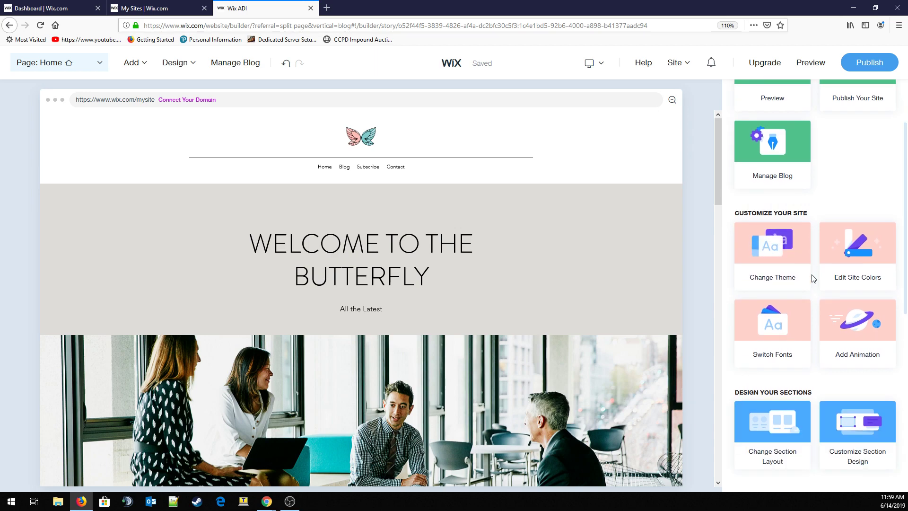
scroll(814, 280, down, 1)
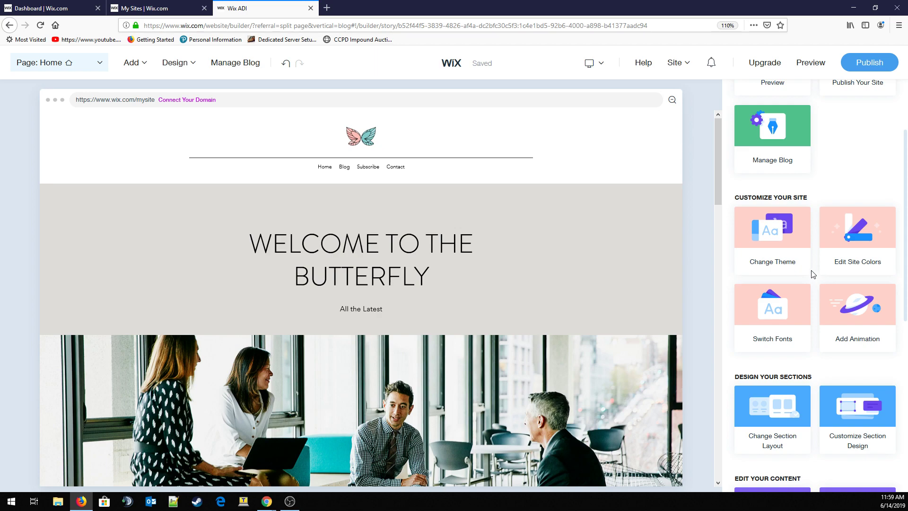
mouse_move(803, 232)
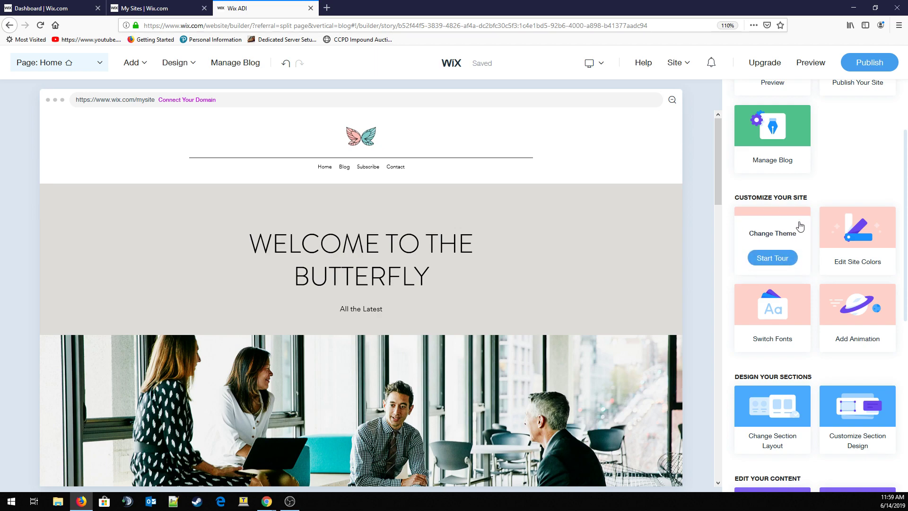
scroll(790, 215, up, 3)
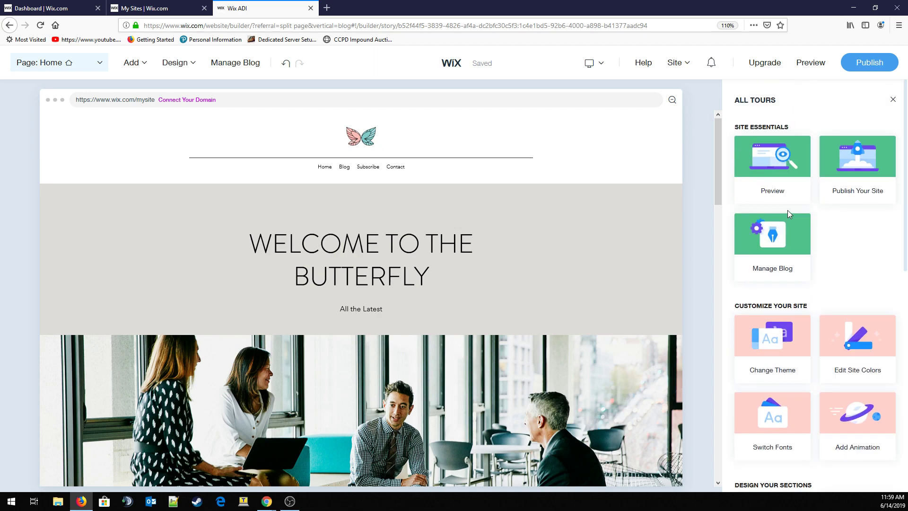
mouse_move(801, 145)
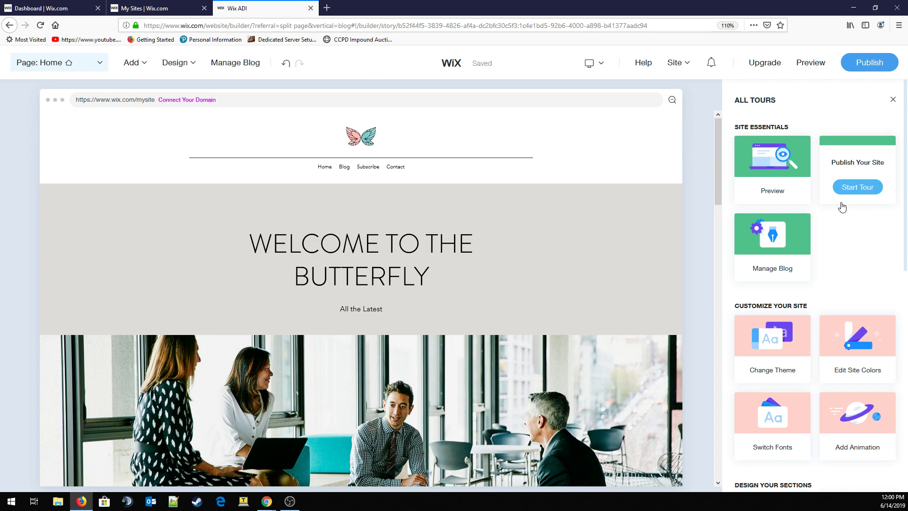
scroll(793, 237, down, 5)
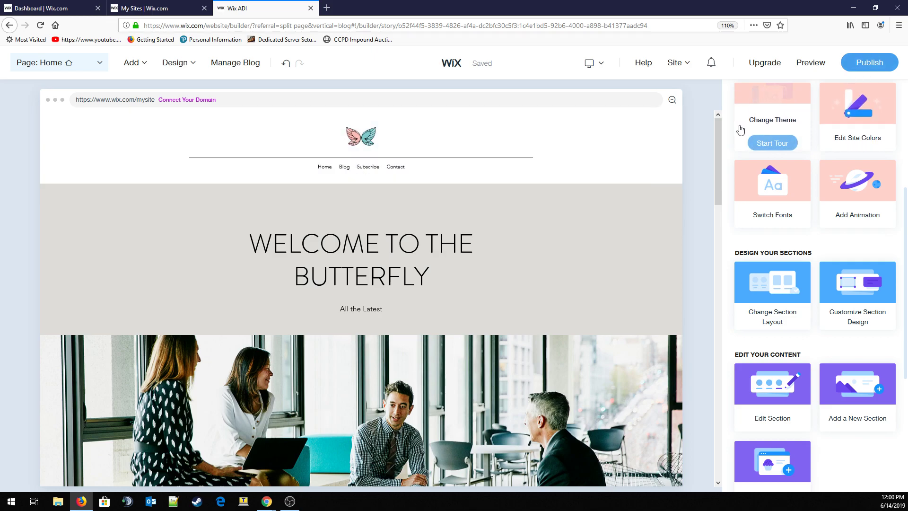
scroll(747, 170, up, 5)
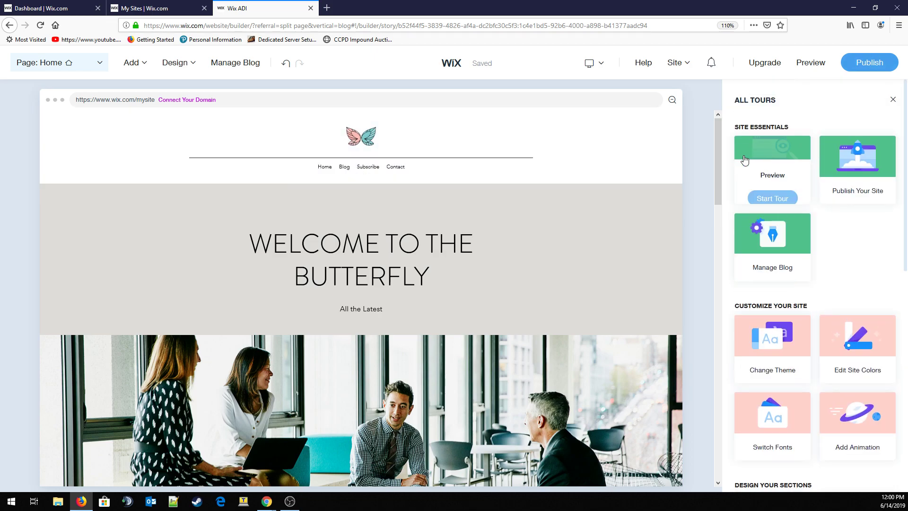
click(894, 102)
scroll(738, 184, down, 15)
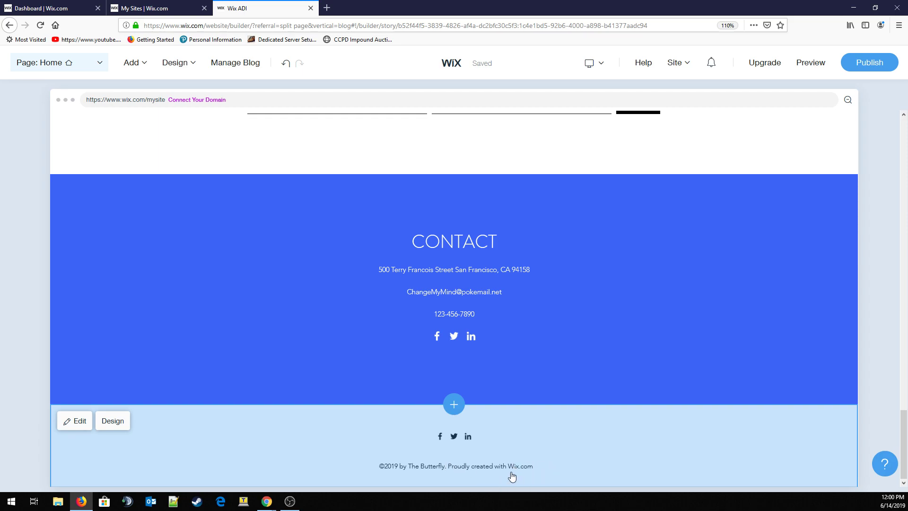
scroll(549, 468, up, 15)
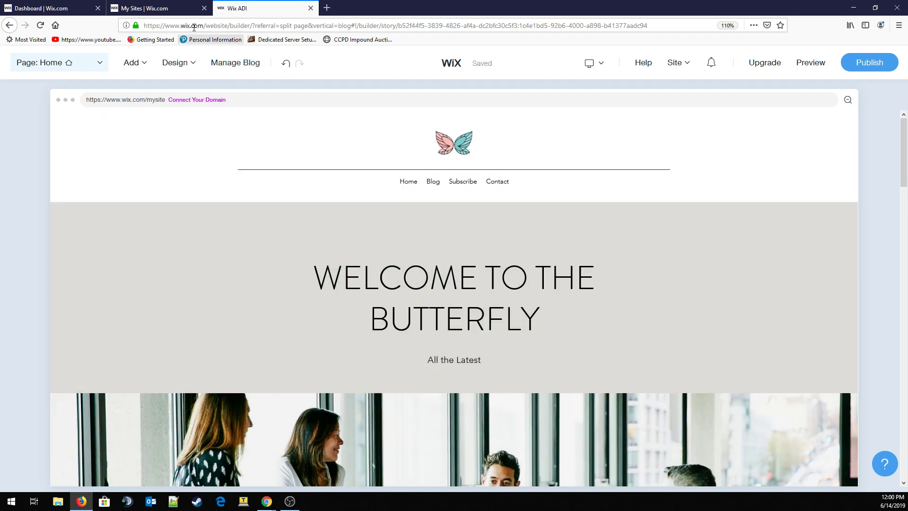
Step: Open the live version of the Make Believe Indepen site from My Sites and check its web address
click(157, 9)
mouse_move(148, 289)
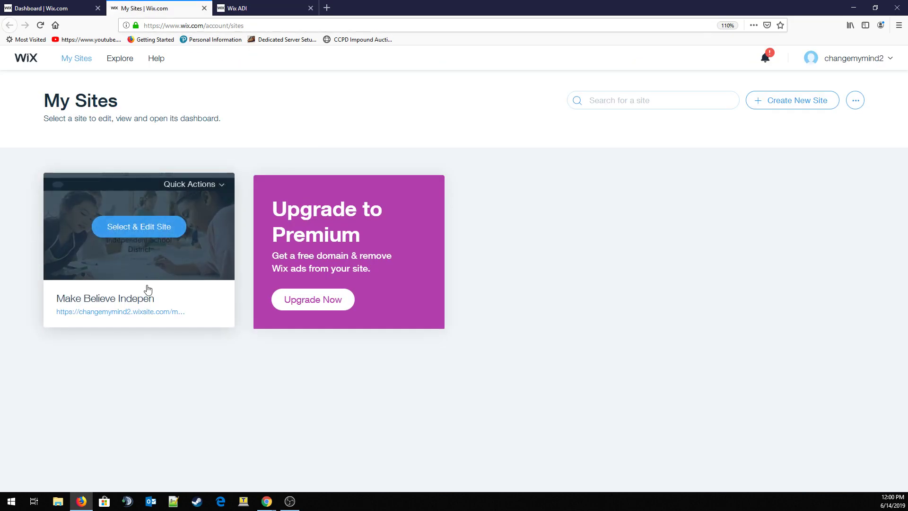
click(154, 228)
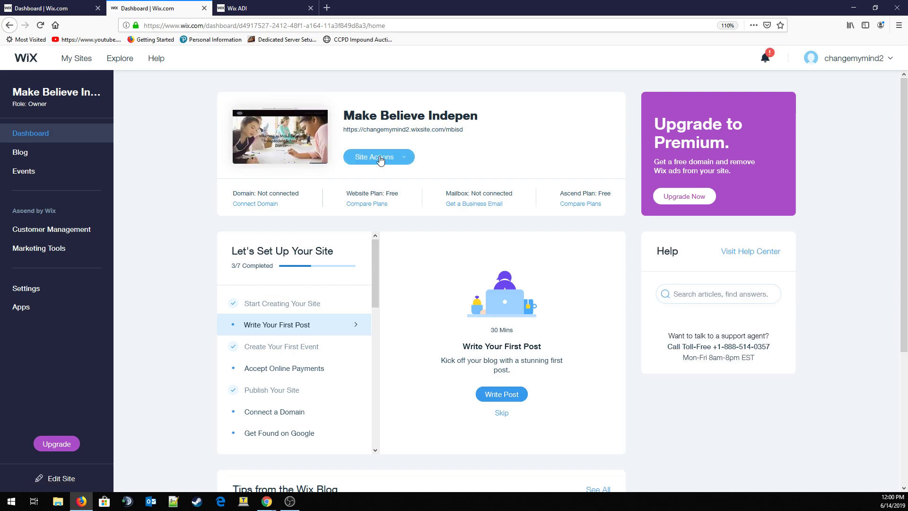
click(381, 159)
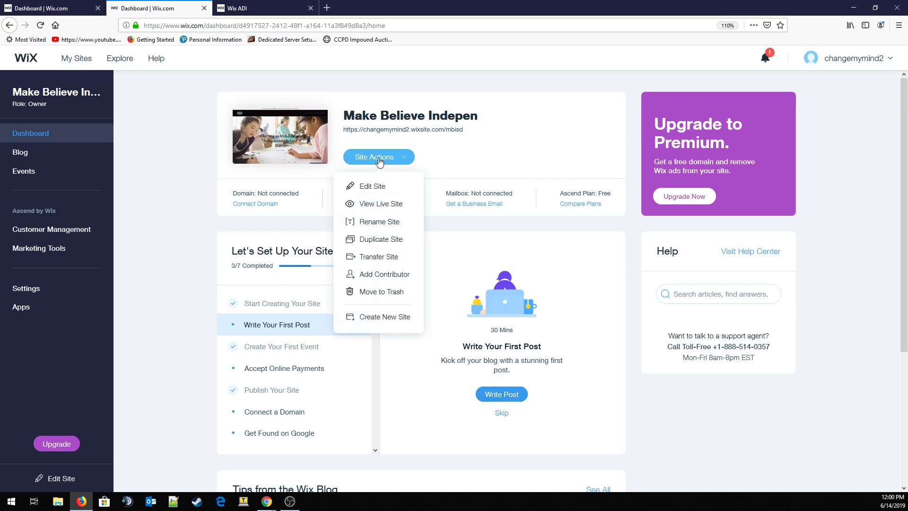
click(383, 204)
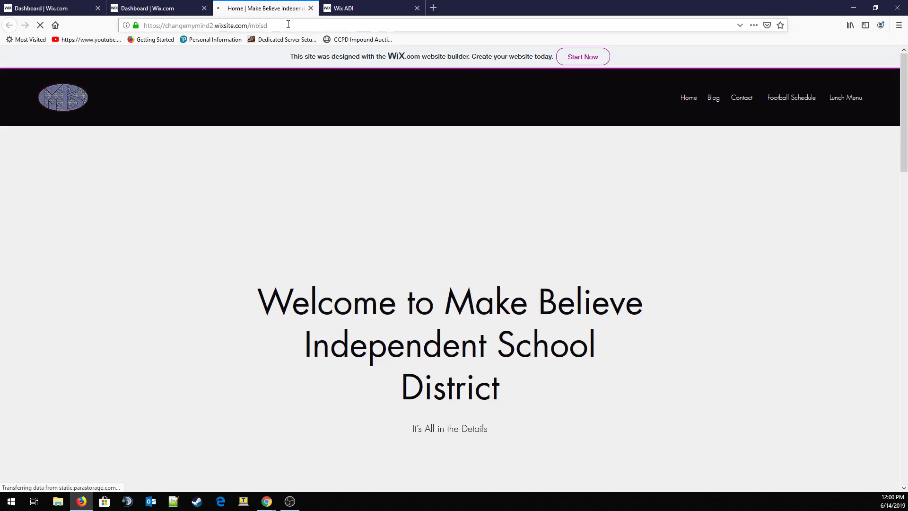
click(119, 26)
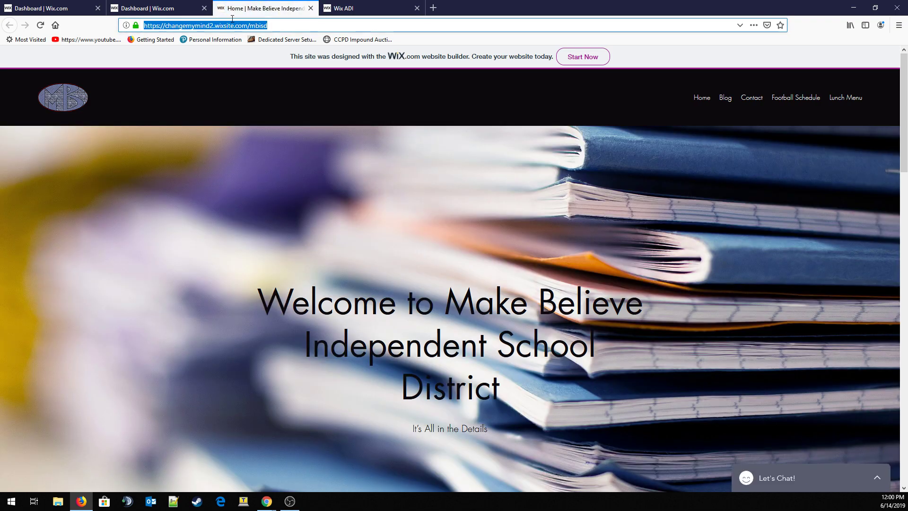
click(395, 23)
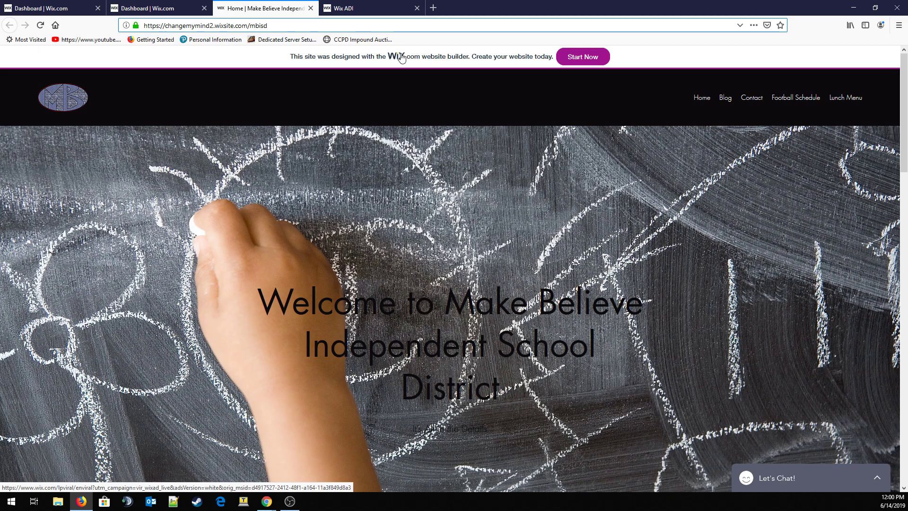
Step: Examine the Make Believe home page from its header down to the Contact us map and footer
scroll(363, 134, down, 5)
scroll(362, 127, up, 5)
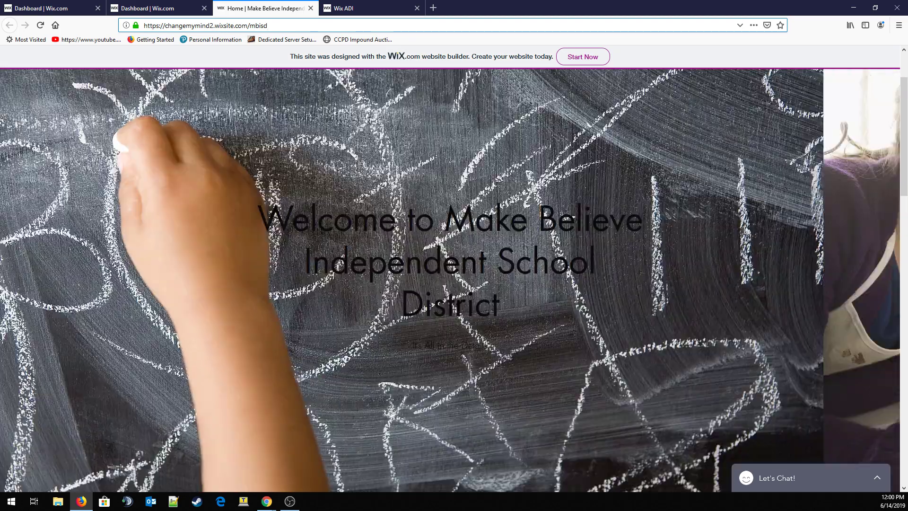
scroll(609, 207, down, 10)
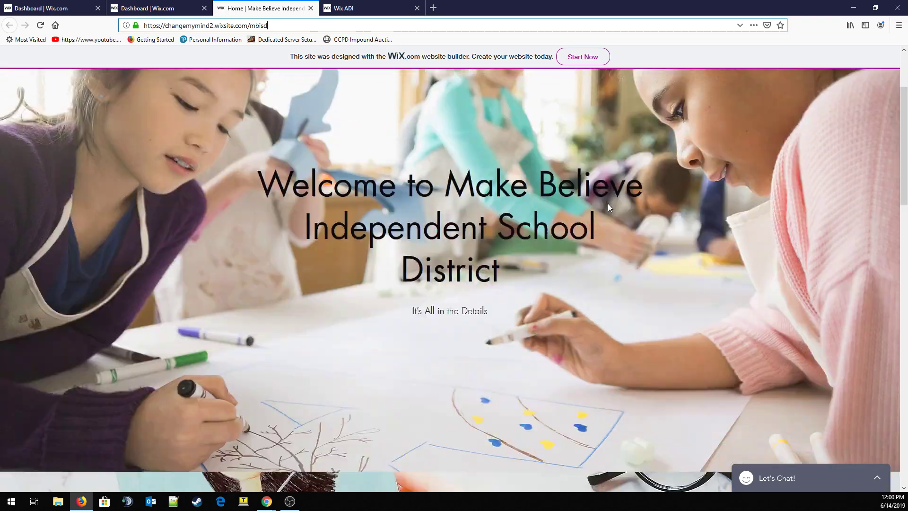
scroll(608, 207, down, 6)
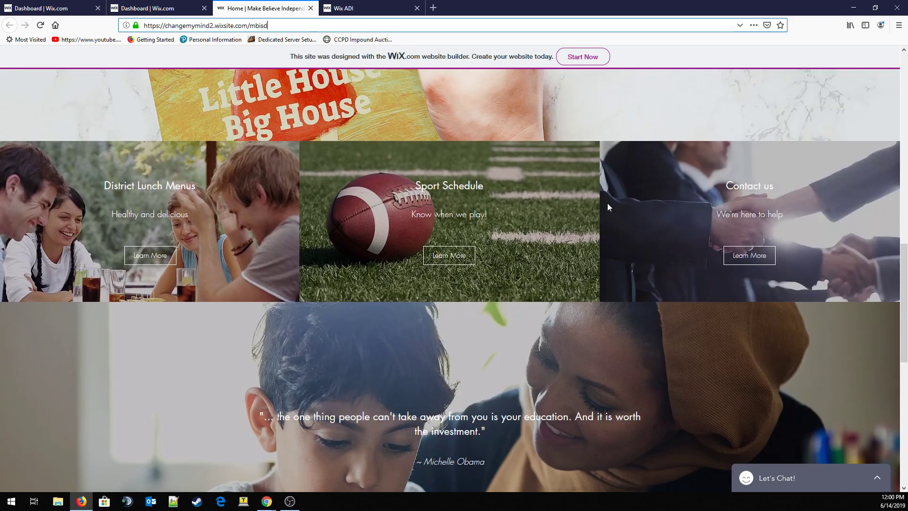
scroll(626, 188, down, 6)
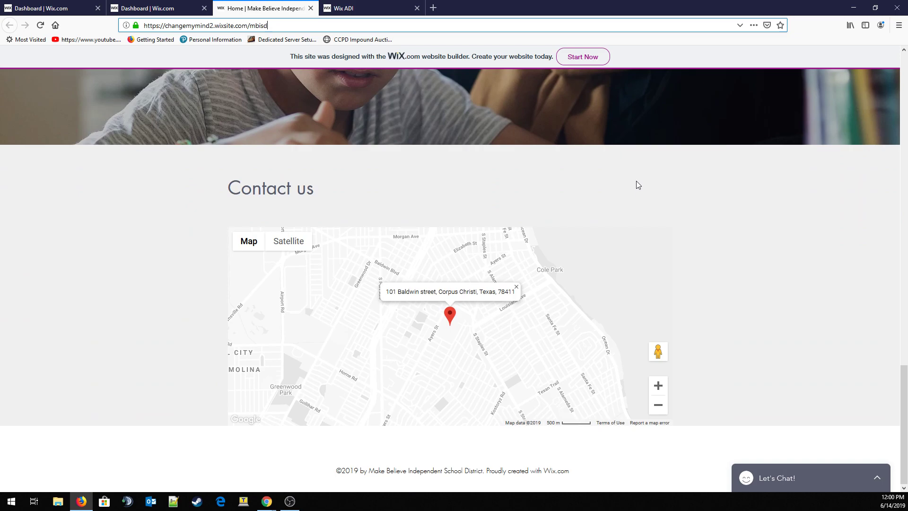
scroll(636, 194, up, 4)
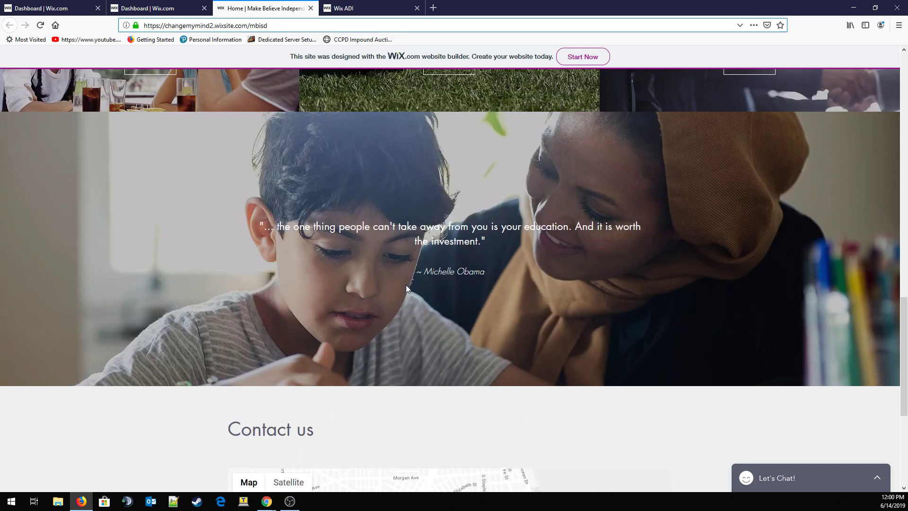
scroll(406, 286, up, 10)
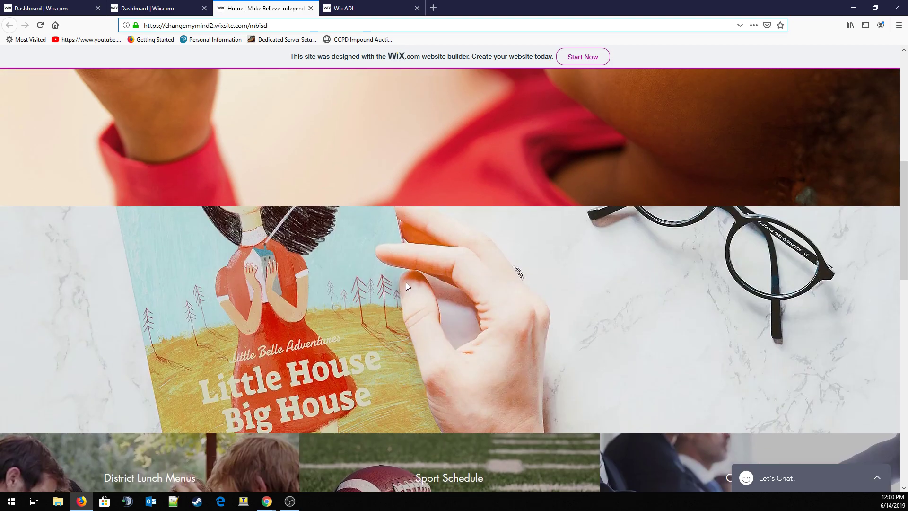
scroll(406, 283, up, 10)
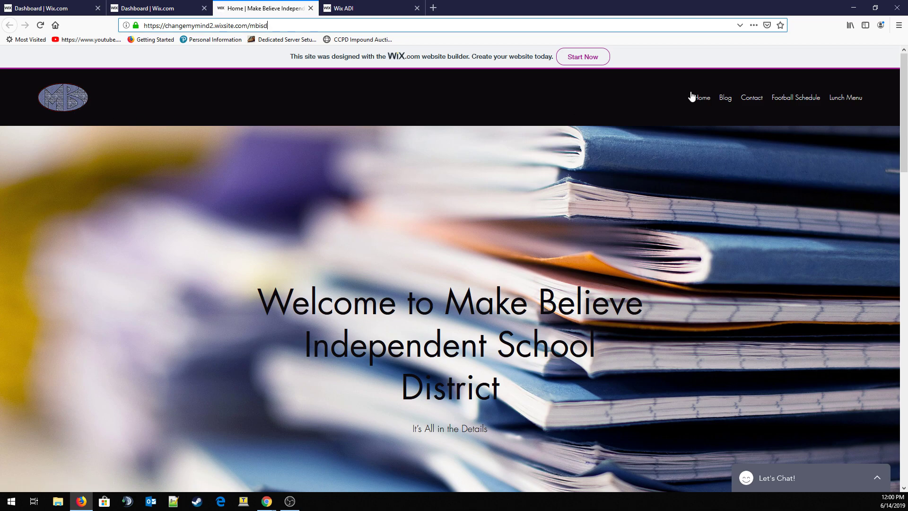
Step: Visit the Make Believe site's Blog and Football Schedule pages and look over the football games
click(726, 99)
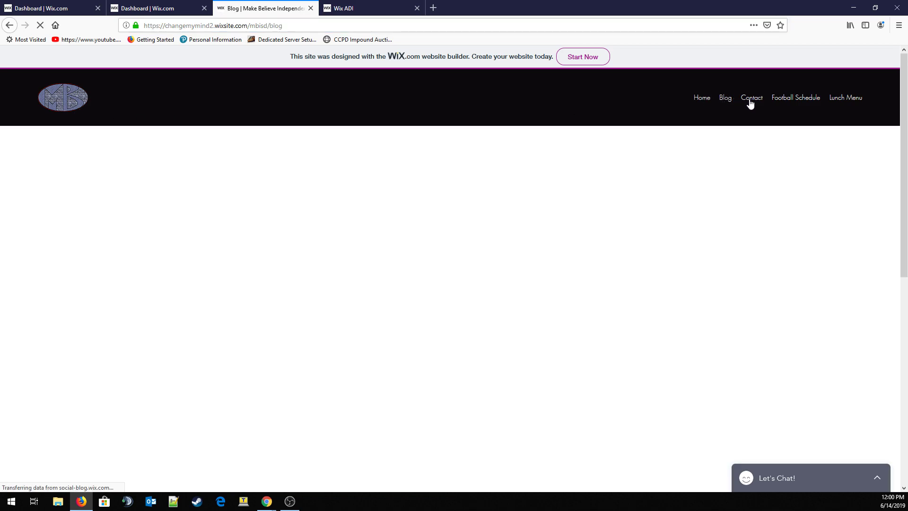
click(778, 101)
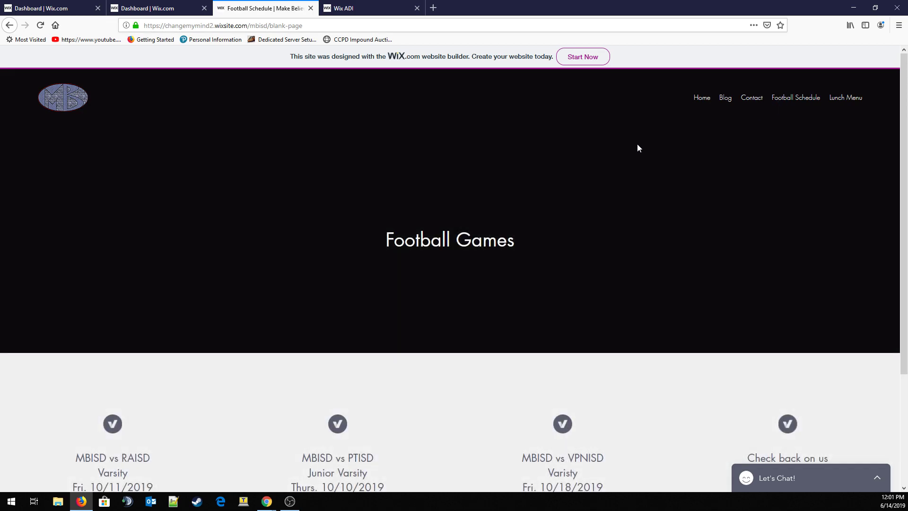
scroll(587, 204, down, 3)
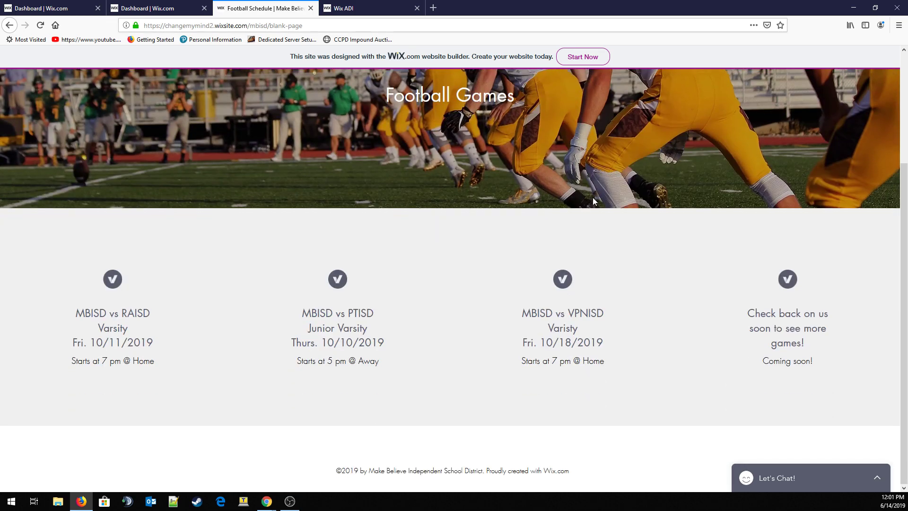
scroll(589, 198, up, 3)
Step: Return to The Butterfly in the Wix ADI editor, select the home page's blog section, and open its blog management
click(354, 8)
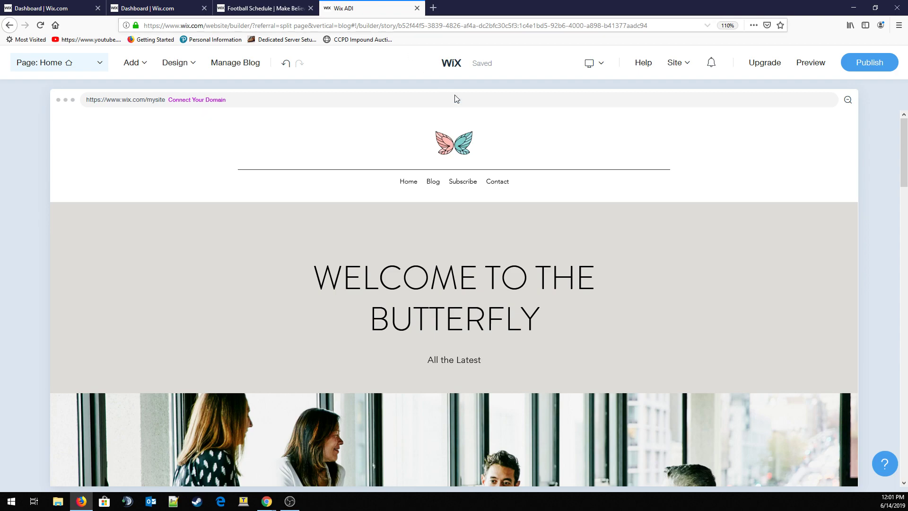
scroll(554, 227, down, 8)
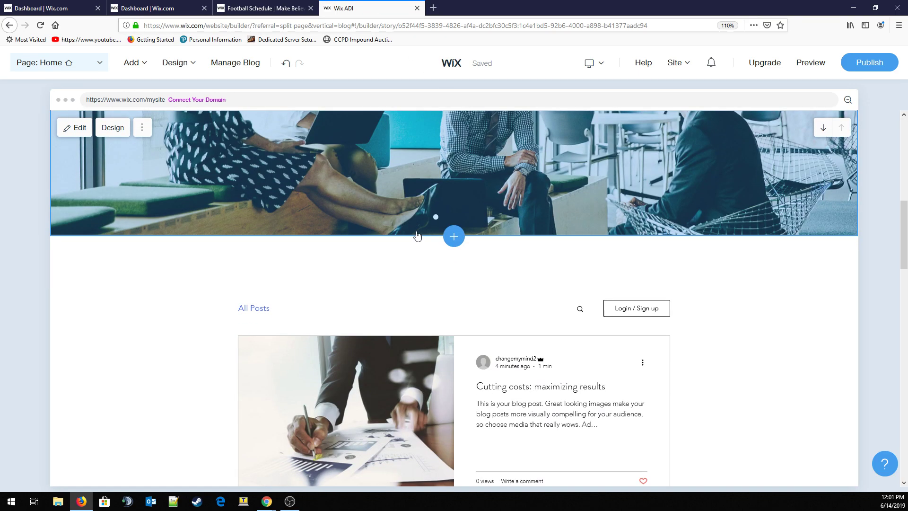
scroll(411, 249, down, 5)
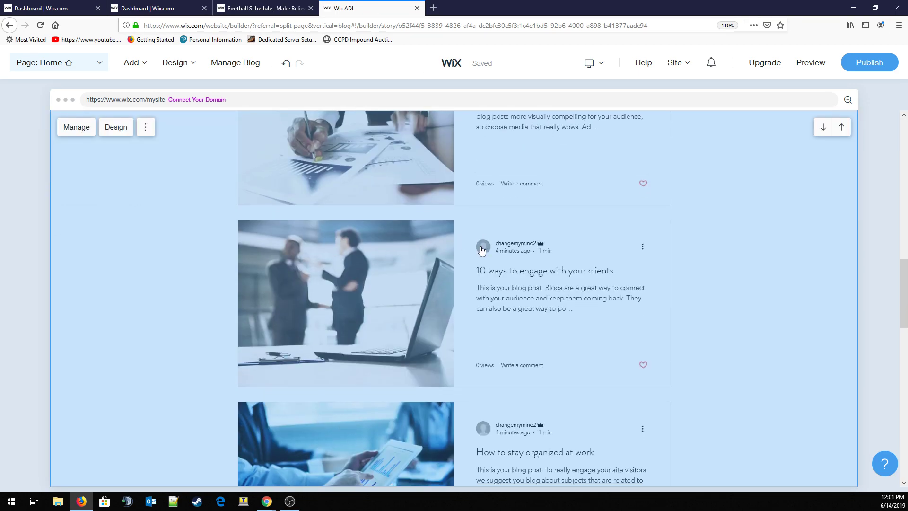
scroll(482, 250, up, 8)
scroll(478, 249, down, 6)
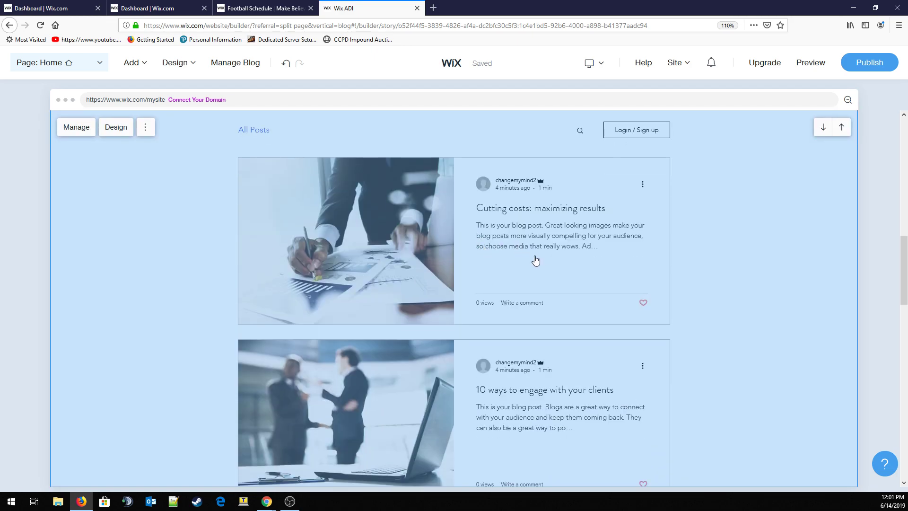
click(533, 259)
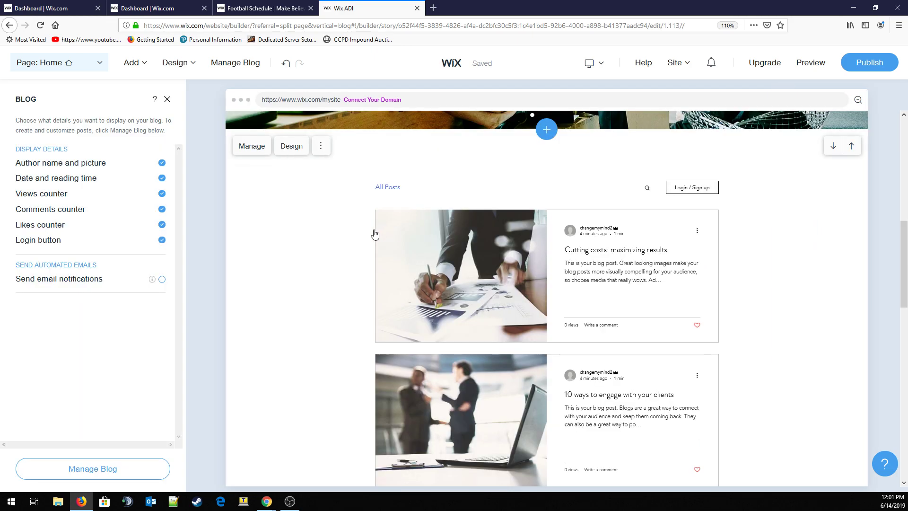
click(111, 480)
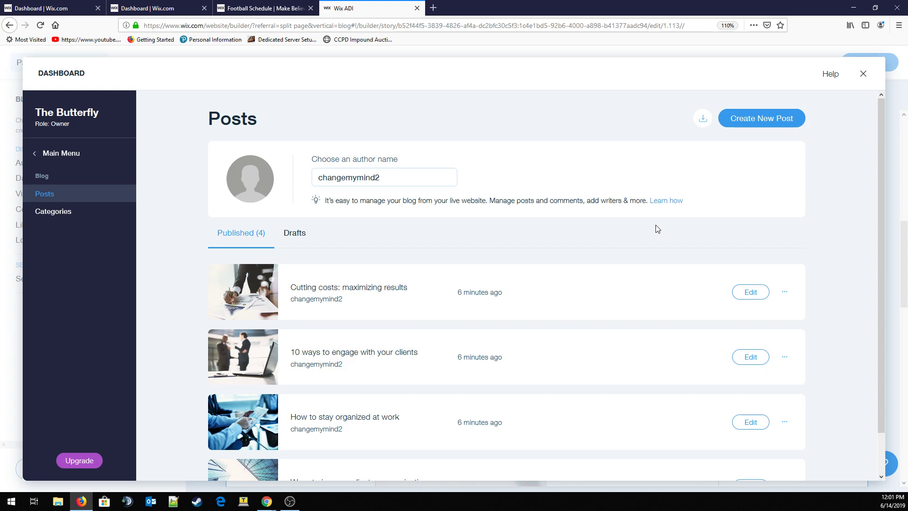
Step: Open the "Cutting costs: maximizing results" post for editing and review its text, image and hashtags
click(749, 292)
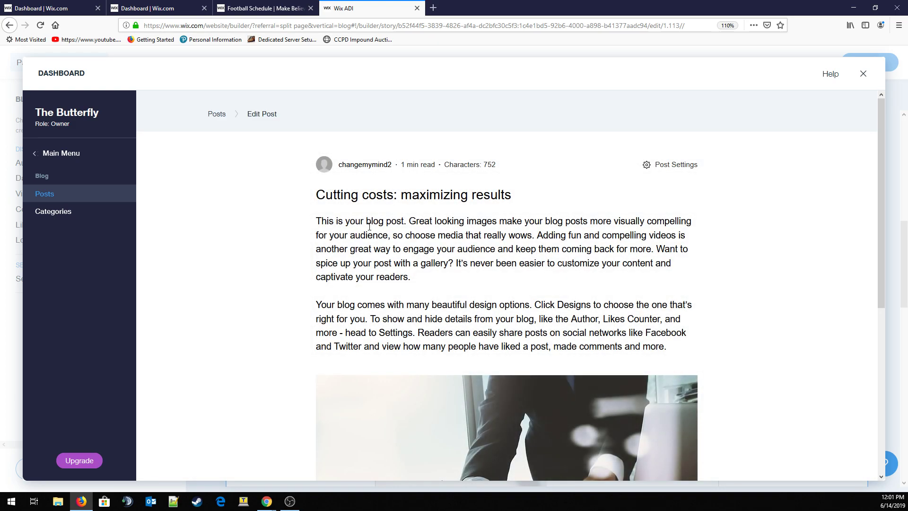
drag(330, 219, 702, 316)
scroll(725, 300, down, 6)
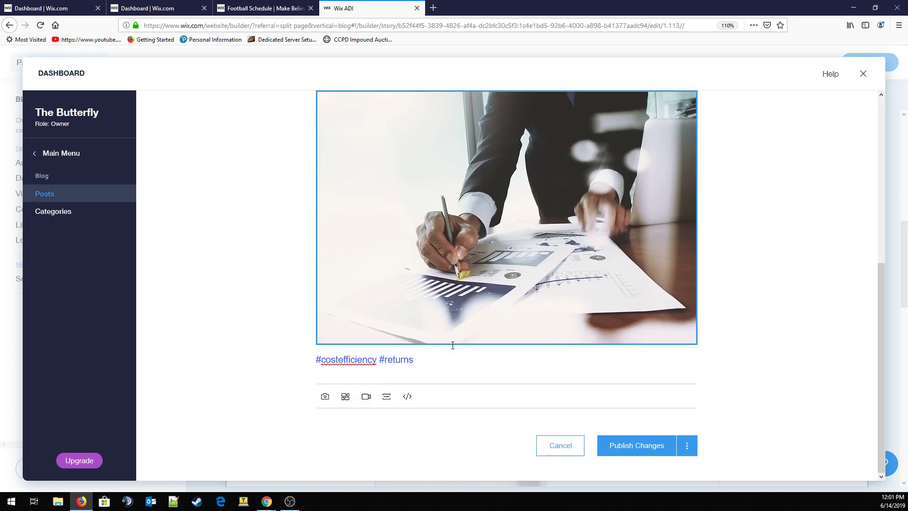
Step: Select the image in the "Cutting costs: maximizing results" post to view its options, and return to the blog's Posts list
click(458, 292)
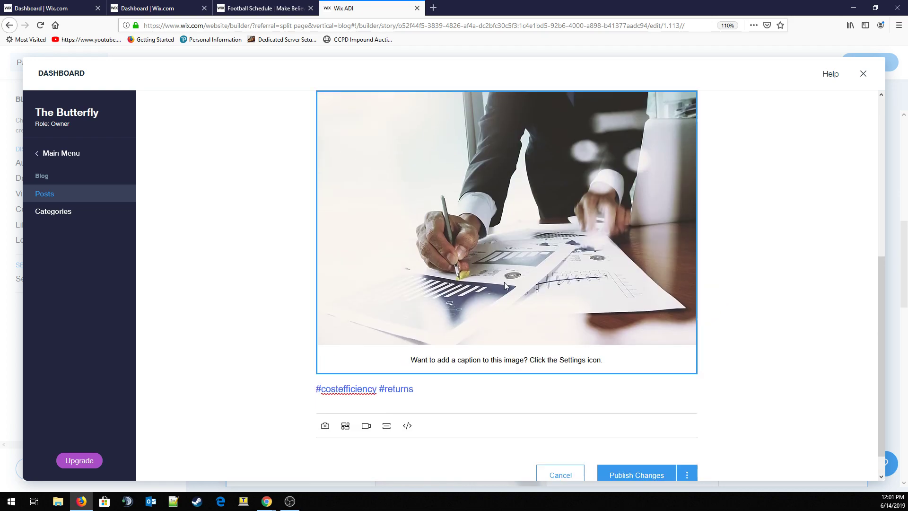
scroll(504, 282, up, 6)
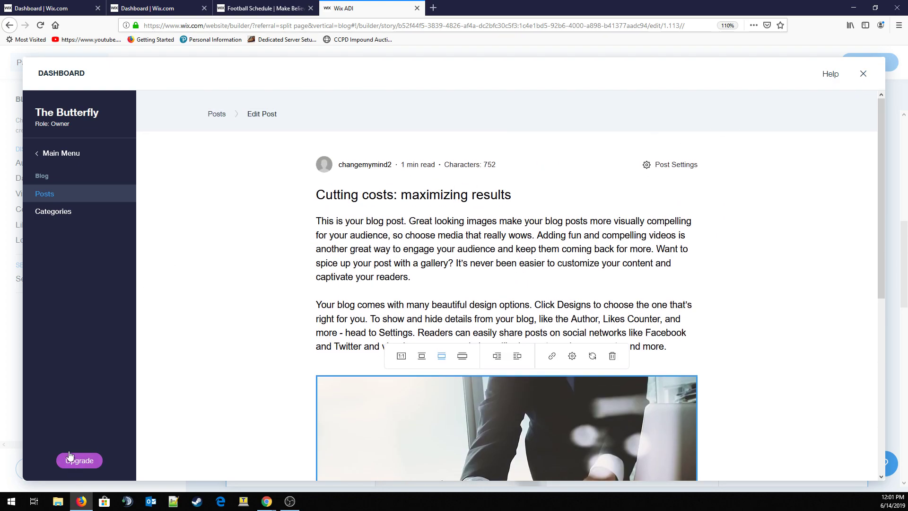
click(60, 154)
click(60, 159)
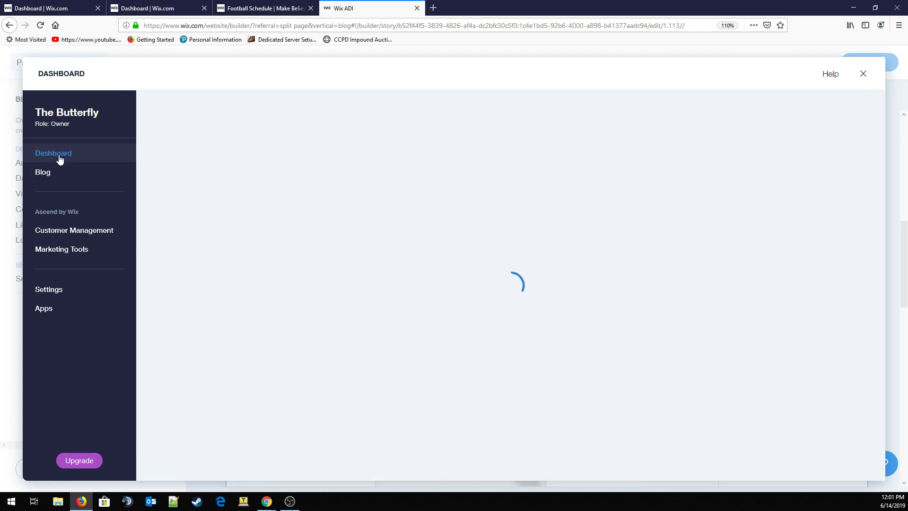
click(47, 175)
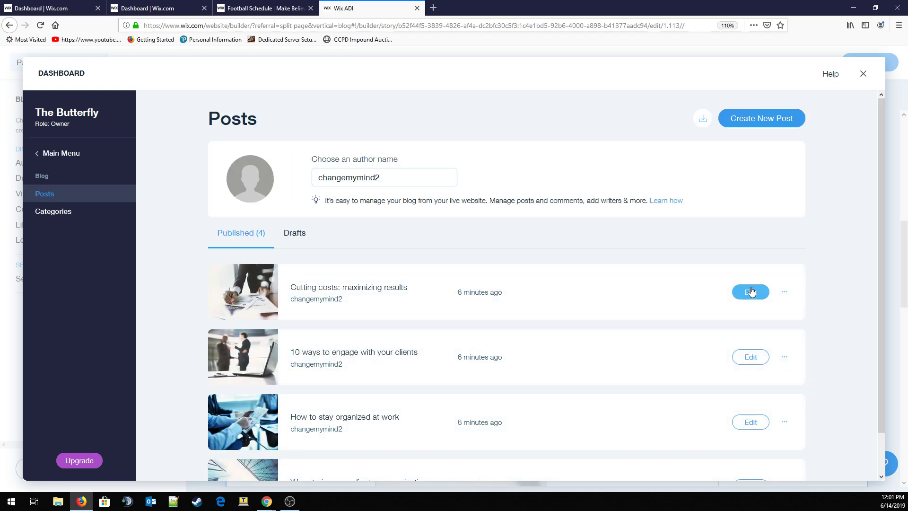
Step: Check the additional actions for the "Cutting costs: maximizing results" post and the blog's author name field
click(785, 292)
click(396, 178)
double_click(395, 178)
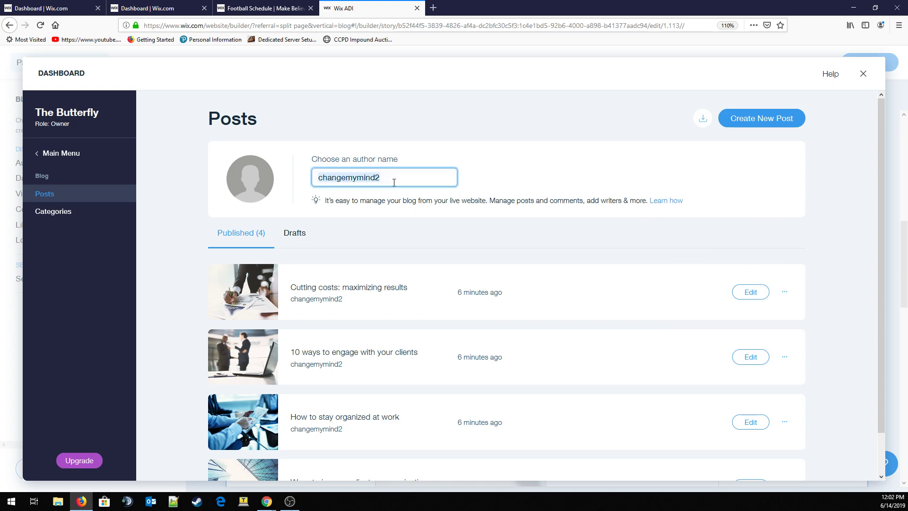
click(653, 174)
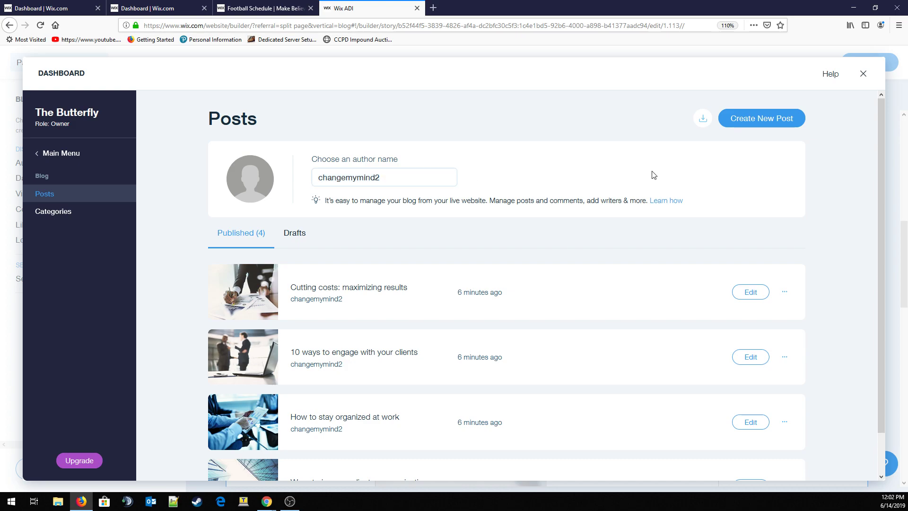